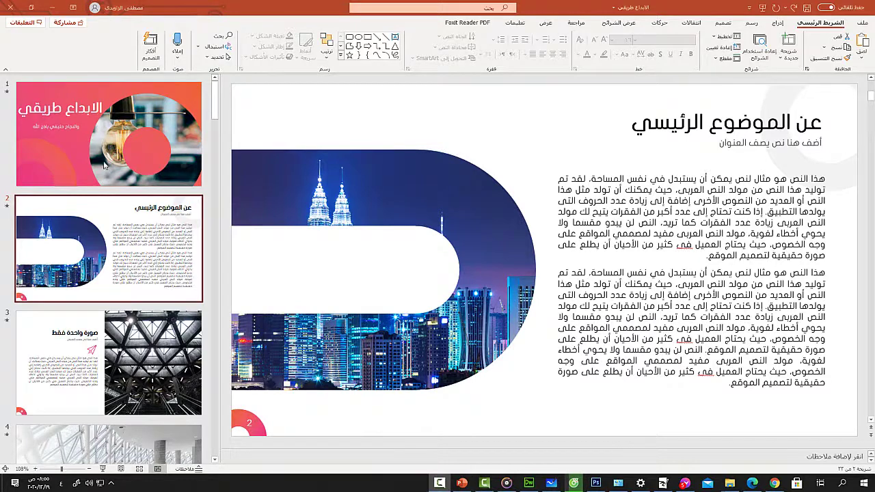
Preview the title slide, return to slide 2, then widen and narrow the thumbnail pane
{"action": "left_click", "coordinate": [177, 144]}
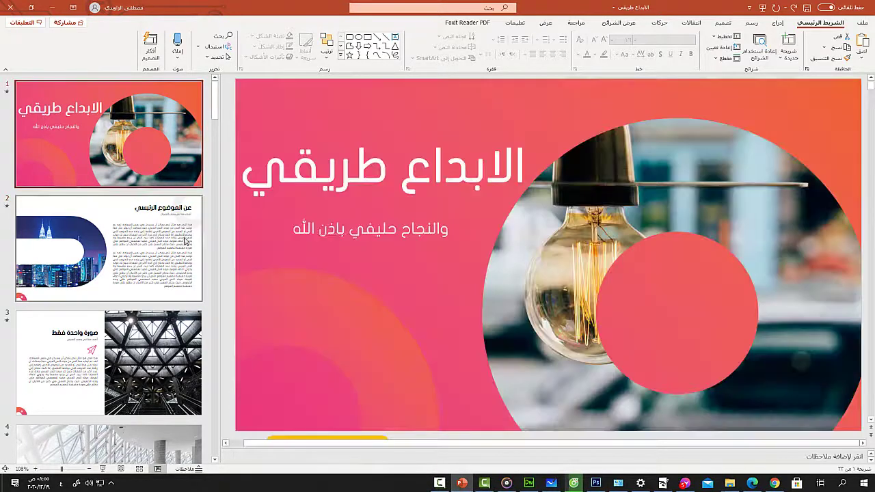
{"action": "left_click", "coordinate": [151, 243]}
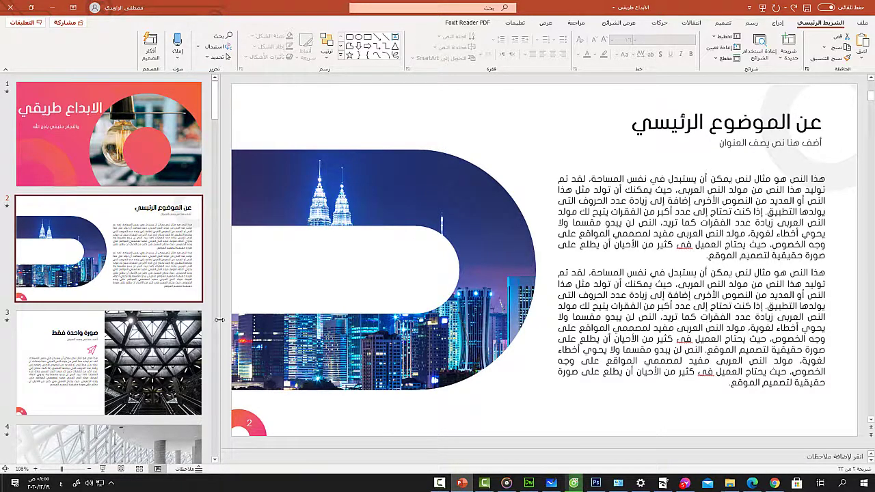
{"action": "left_click_drag", "start_coordinate": [219, 320], "coordinate": [250, 319]}
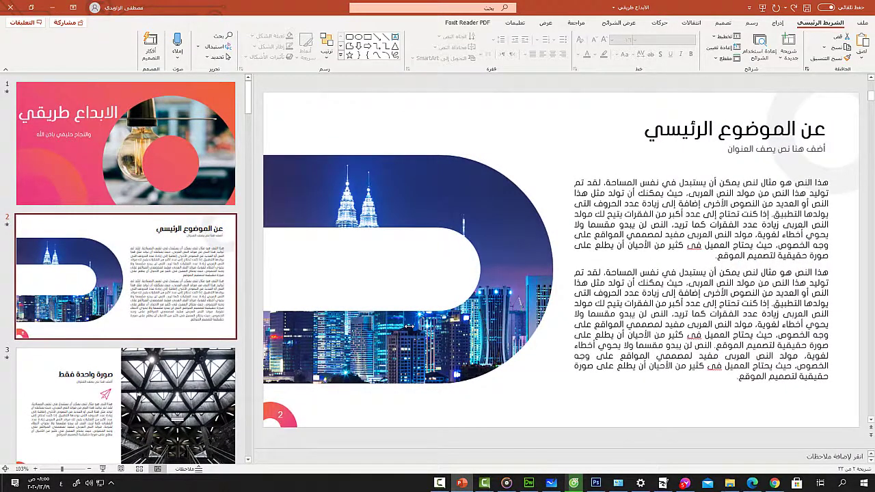
{"action": "mouse_move", "coordinate": [249, 328]}
{"action": "left_mouse_down"}
{"action": "mouse_move", "coordinate": [29, 337]}
{"action": "mouse_move", "coordinate": [188, 315]}
{"action": "mouse_move", "coordinate": [180, 317]}
{"action": "left_mouse_up"}
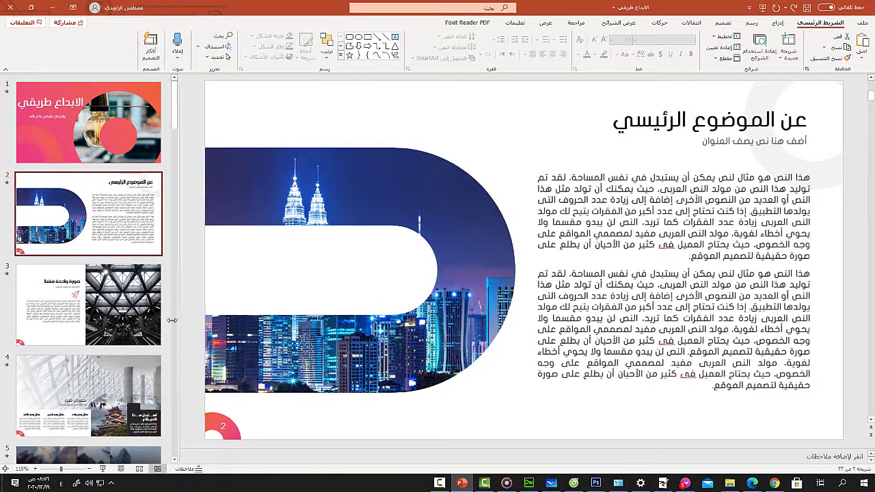
{"action": "mouse_move", "coordinate": [180, 318]}
{"action": "left_mouse_down"}
{"action": "mouse_move", "coordinate": [94, 333]}
{"action": "mouse_move", "coordinate": [213, 337]}
{"action": "left_mouse_up"}
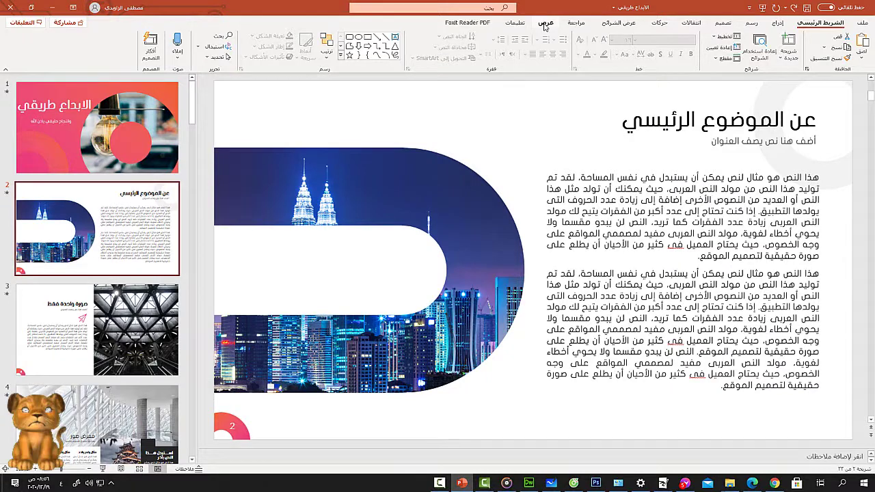
Switch the presentation to Outline View from the View ribbon
{"action": "left_click", "coordinate": [545, 23]}
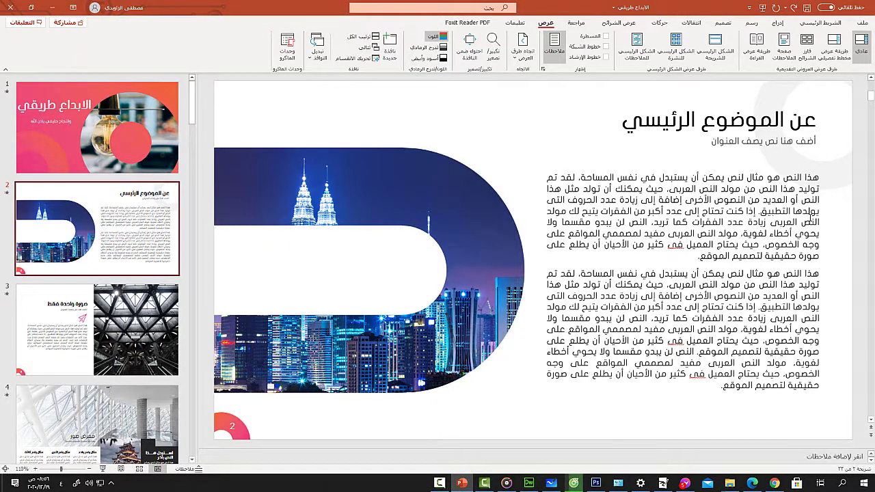
{"action": "left_click", "coordinate": [834, 48]}
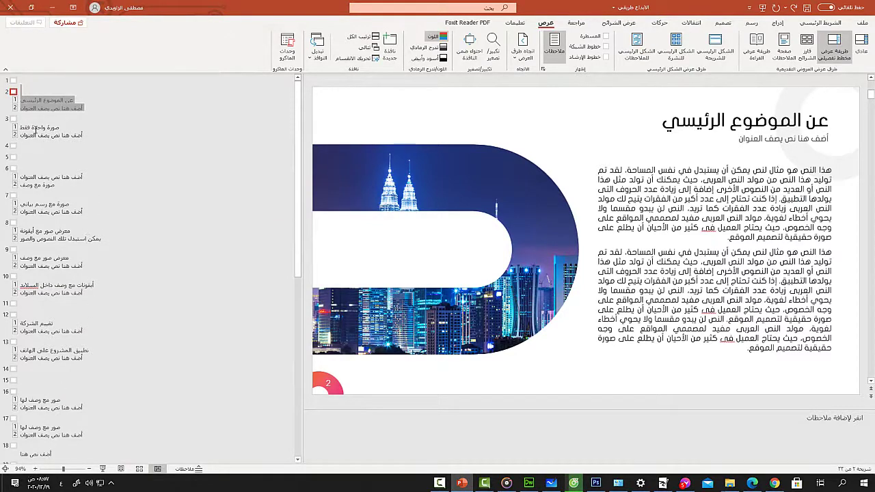
Browse slides 3, 6, 8, 9 and 10 in the outline, then switch to Slide Sorter
{"action": "left_click", "coordinate": [34, 128]}
{"action": "left_click", "coordinate": [53, 182]}
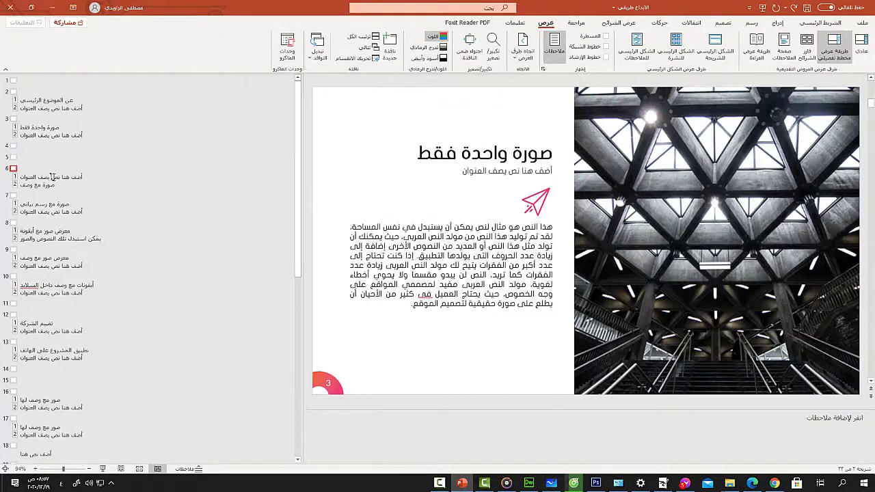
{"action": "left_click", "coordinate": [52, 239]}
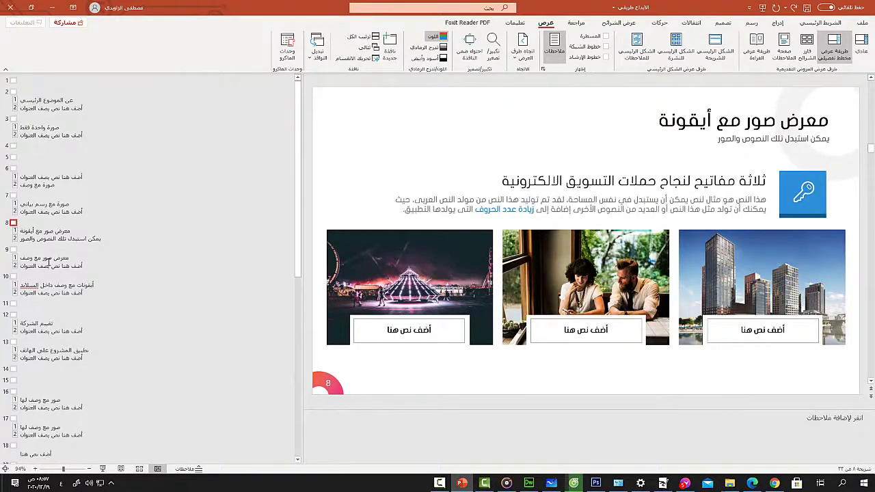
{"action": "left_click", "coordinate": [48, 260]}
{"action": "left_click", "coordinate": [50, 292]}
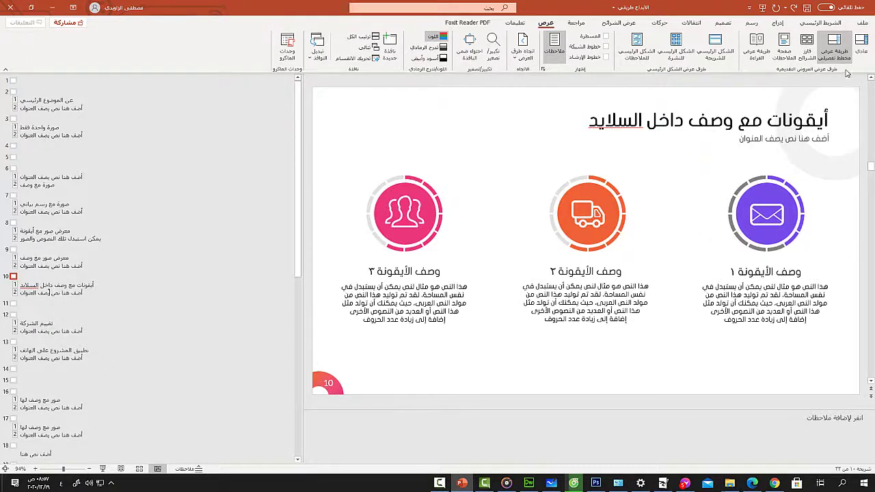
{"action": "left_click", "coordinate": [807, 58]}
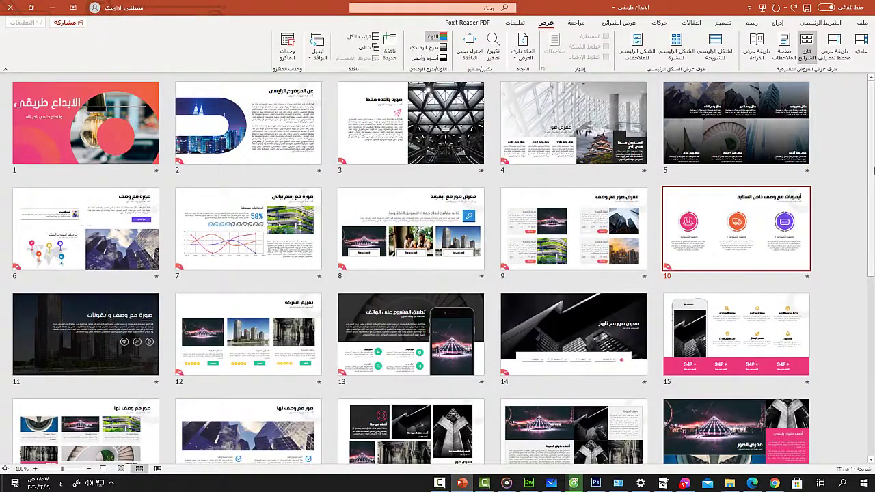
{"action": "left_click", "coordinate": [844, 143]}
{"action": "scroll", "coordinate": [844, 143], "scroll_direction": "down", "scroll_amount": 3}
{"action": "scroll", "coordinate": [844, 144], "scroll_direction": "down", "scroll_amount": 4}
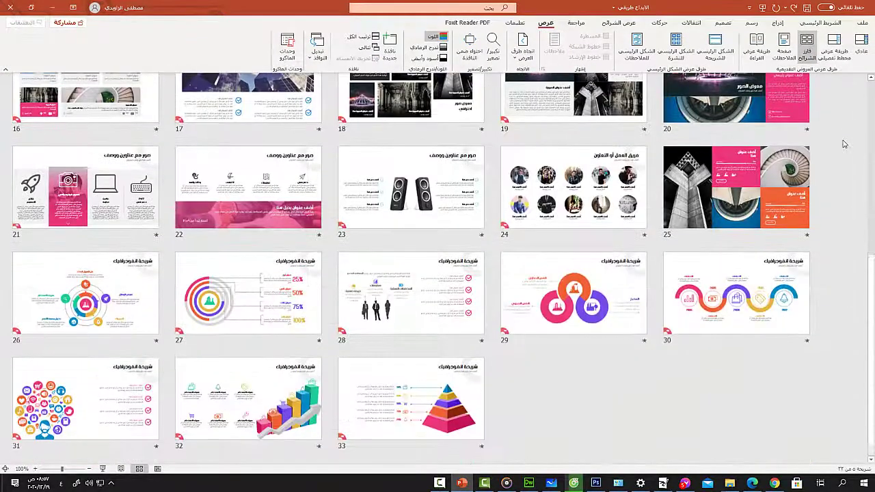
{"action": "scroll", "coordinate": [844, 143], "scroll_direction": "up", "scroll_amount": 5}
{"action": "scroll", "coordinate": [844, 143], "scroll_direction": "up", "scroll_amount": 2}
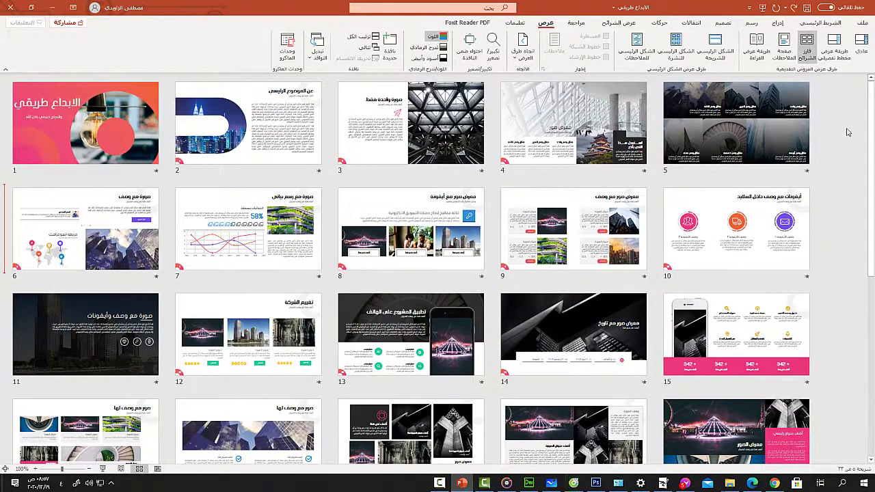
{"action": "scroll", "coordinate": [846, 130], "scroll_direction": "down", "scroll_amount": 2}
{"action": "scroll", "coordinate": [846, 131], "scroll_direction": "down", "scroll_amount": 2}
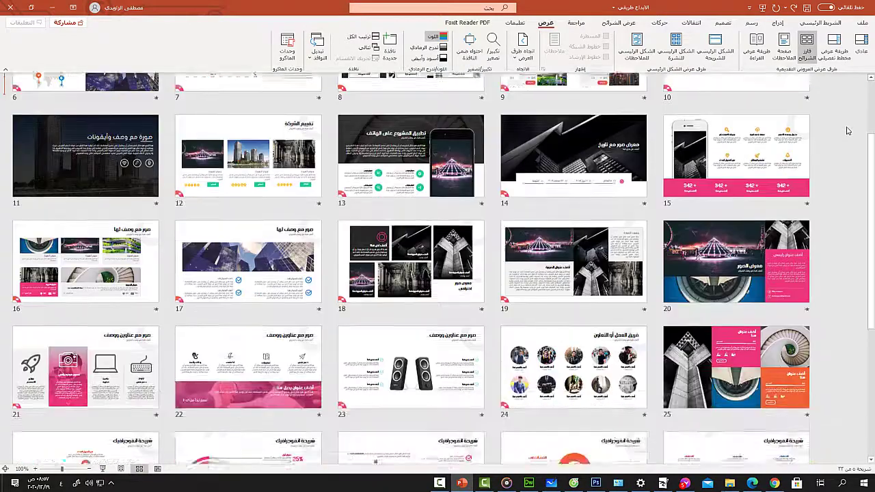
{"action": "scroll", "coordinate": [846, 130], "scroll_direction": "down", "scroll_amount": 2}
{"action": "scroll", "coordinate": [846, 131], "scroll_direction": "down", "scroll_amount": 1}
{"action": "scroll", "coordinate": [846, 130], "scroll_direction": "up", "scroll_amount": 6}
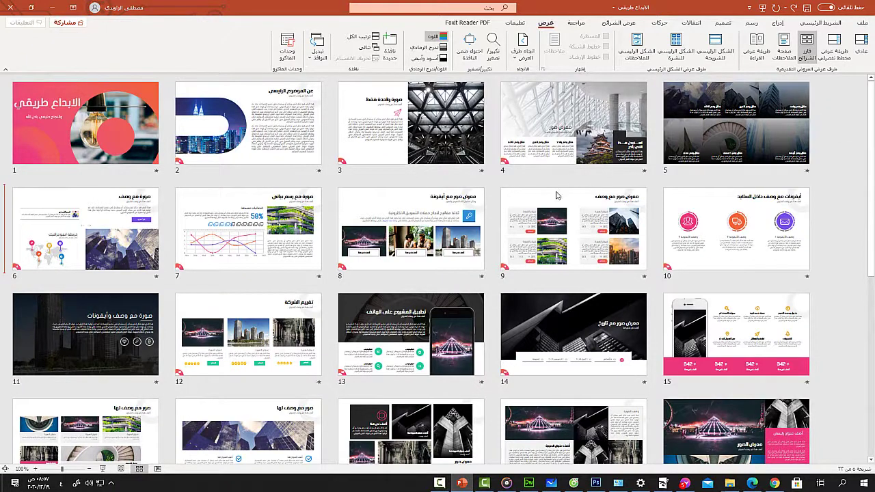
Move slide 9 before slide 8 and timeline slide 14 to position 8, then zoom to 20%
{"action": "left_click_drag", "start_coordinate": [558, 205], "coordinate": [448, 236]}
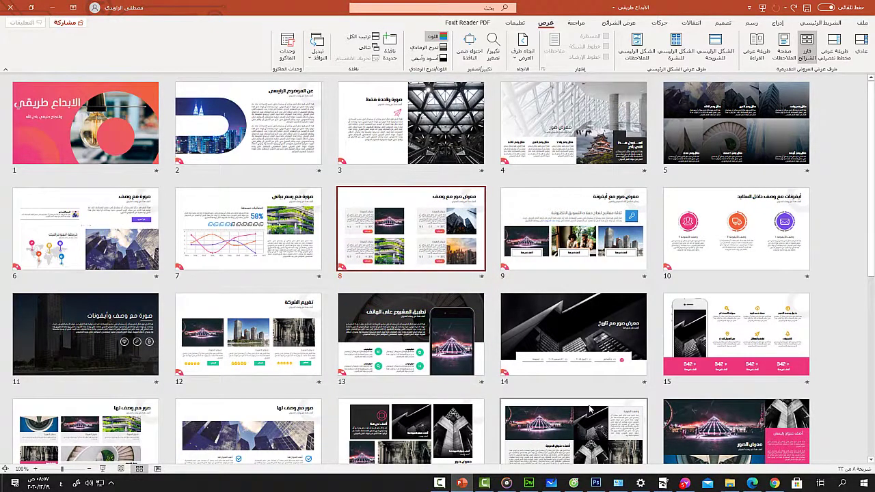
{"action": "left_click", "coordinate": [561, 309]}
{"action": "left_click_drag", "start_coordinate": [561, 309], "coordinate": [396, 207]}
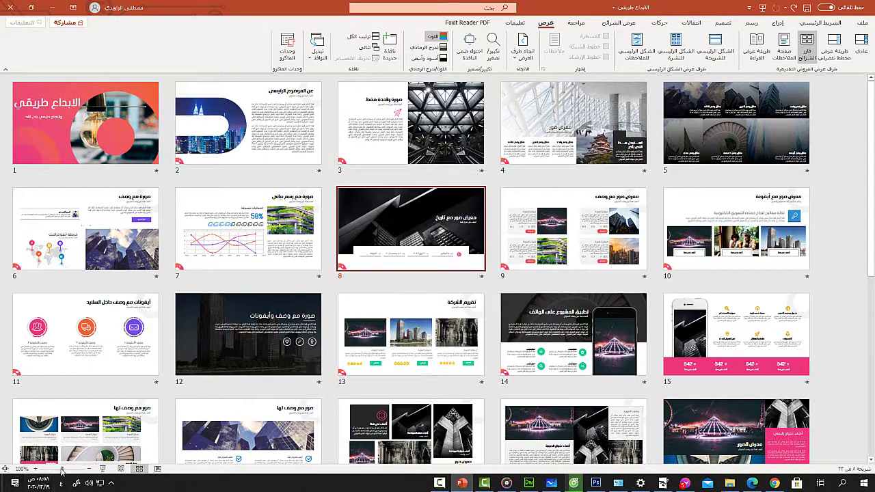
{"action": "left_click_drag", "start_coordinate": [61, 470], "coordinate": [84, 472]}
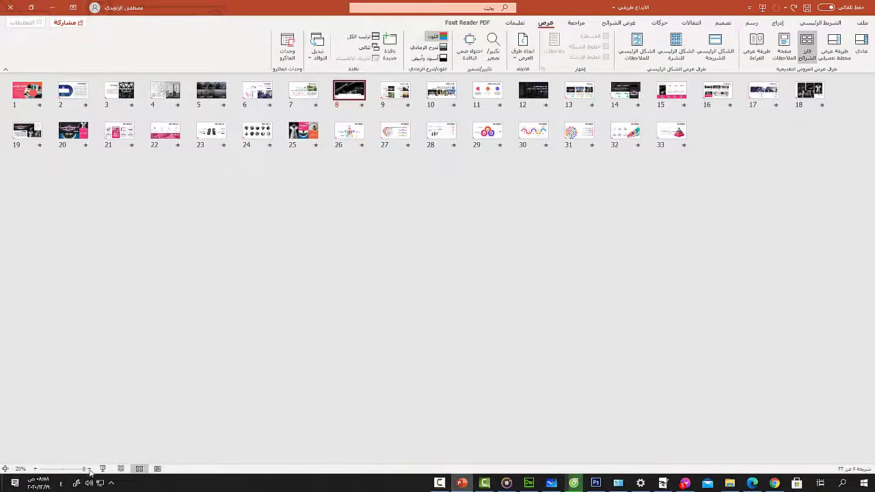
Zoom the Slide Sorter thumbnails to 200%, then back to 100%
{"action": "left_click_drag", "start_coordinate": [89, 472], "coordinate": [9, 482]}
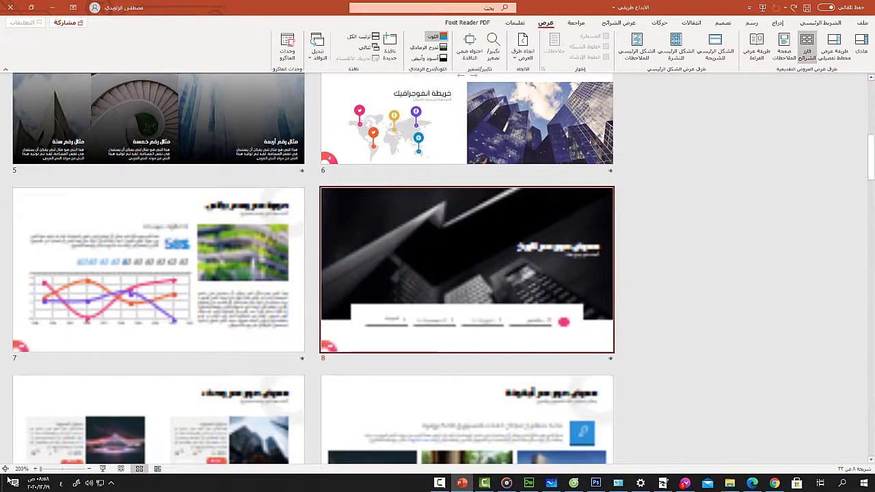
{"action": "left_click_drag", "start_coordinate": [20, 480], "coordinate": [62, 476]}
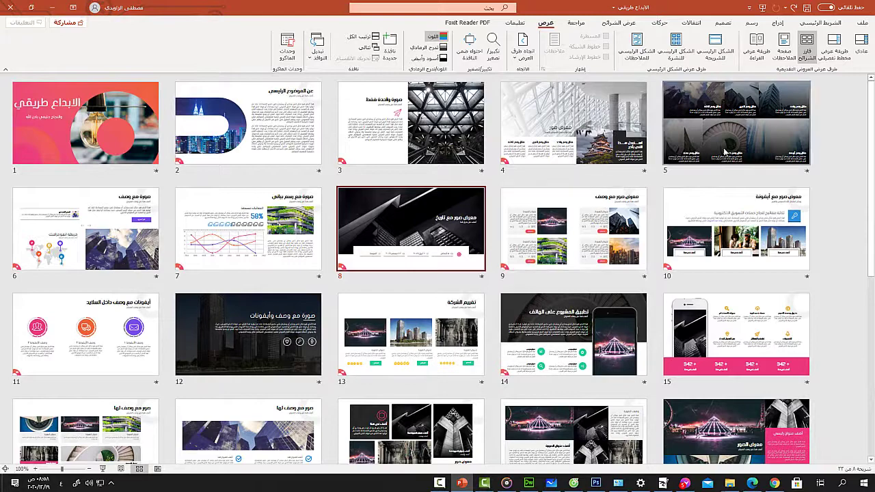
Open slide 8's Notes Page, select its notes box, then switch to Reading View
{"action": "left_click", "coordinate": [785, 48]}
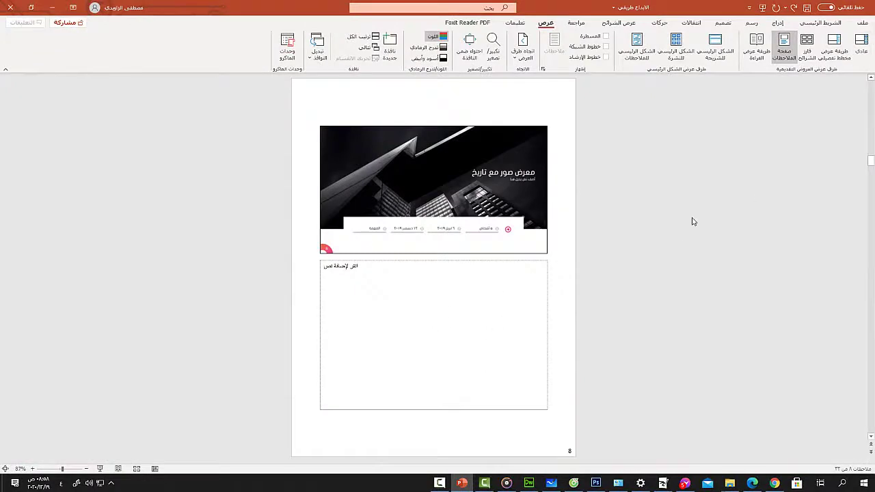
{"action": "left_click", "coordinate": [429, 285]}
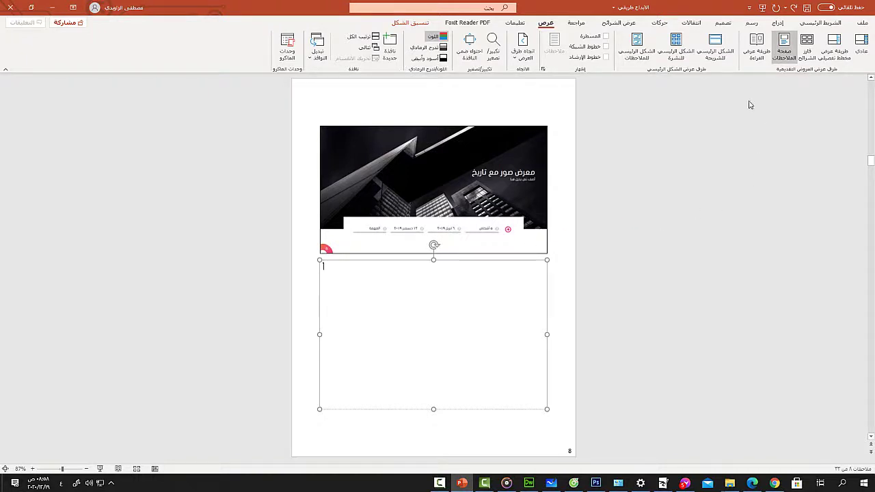
{"action": "left_click", "coordinate": [757, 51]}
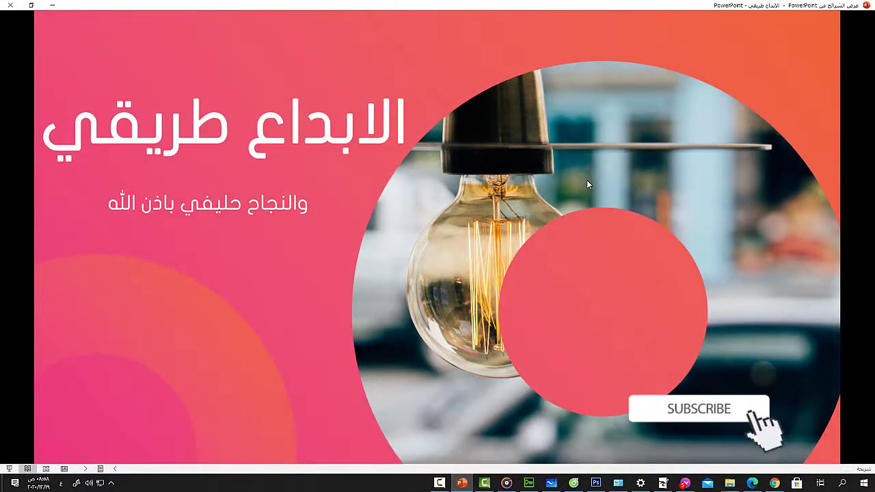
Advance Reading View through slides 2 to 6, then return to the editing view
{"action": "left_click", "coordinate": [587, 179]}
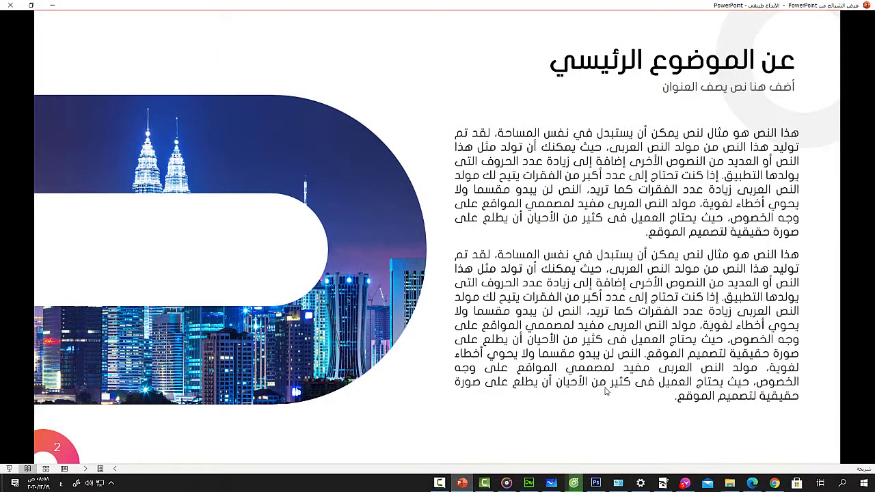
{"action": "left_click", "coordinate": [604, 390]}
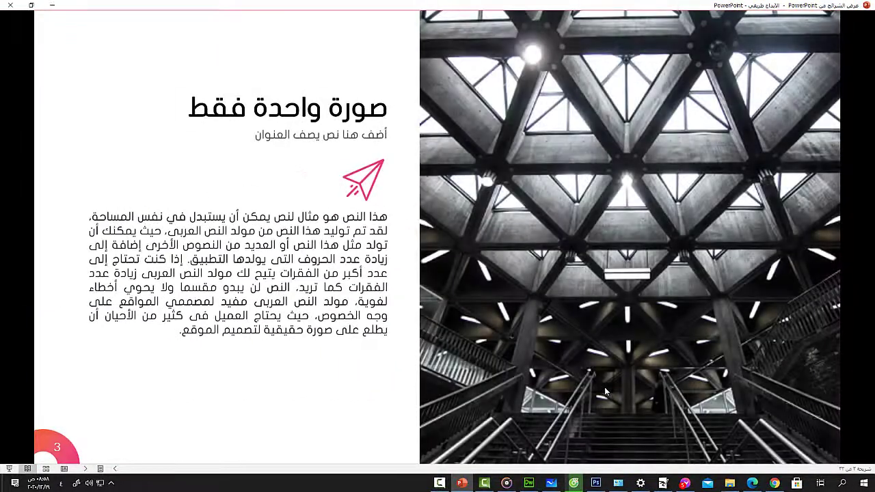
{"action": "left_click", "coordinate": [604, 387]}
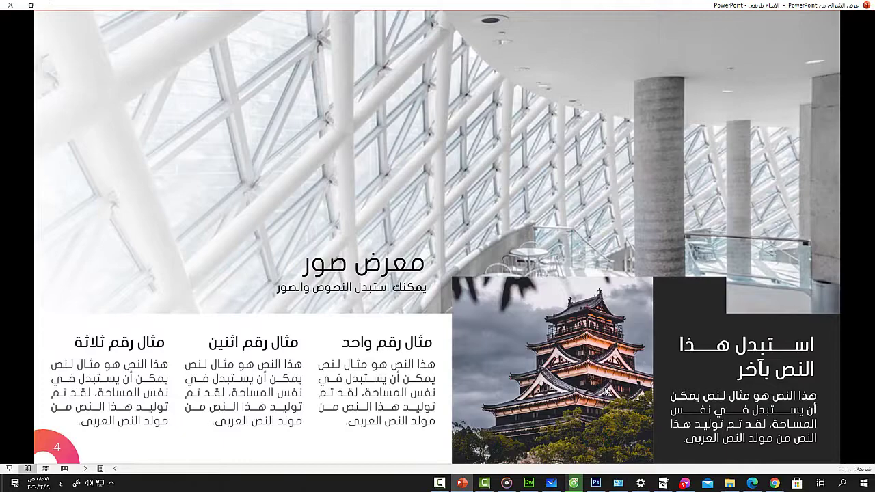
{"action": "left_click", "coordinate": [604, 390]}
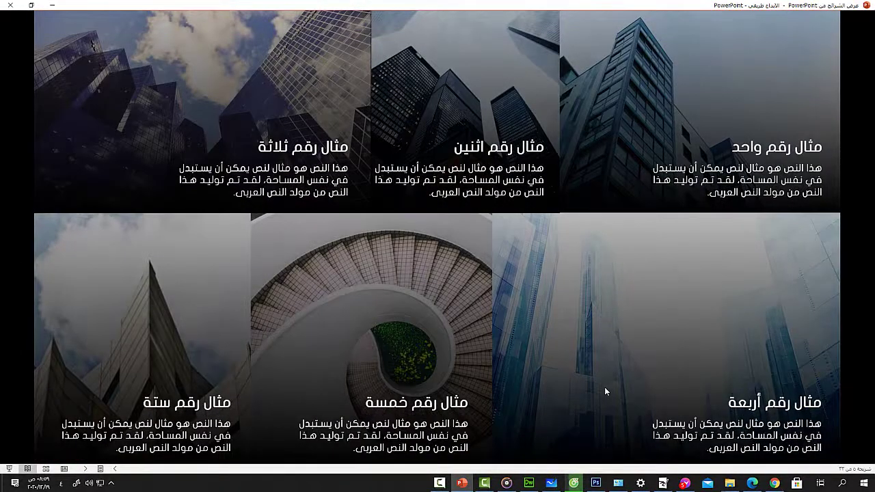
{"action": "left_click", "coordinate": [605, 387]}
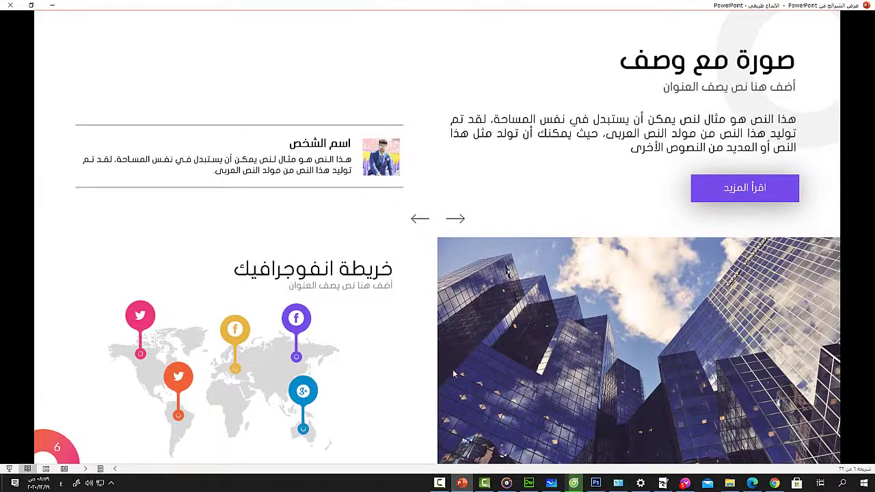
{"action": "left_click", "coordinate": [66, 475]}
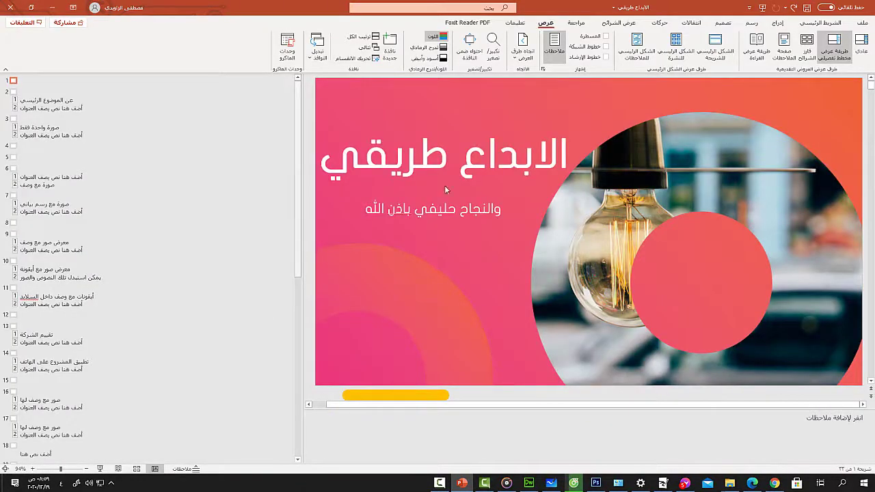
Return to Normal view and step through slides 2, 3 and 4 using the thumbnails
{"action": "left_click", "coordinate": [864, 48]}
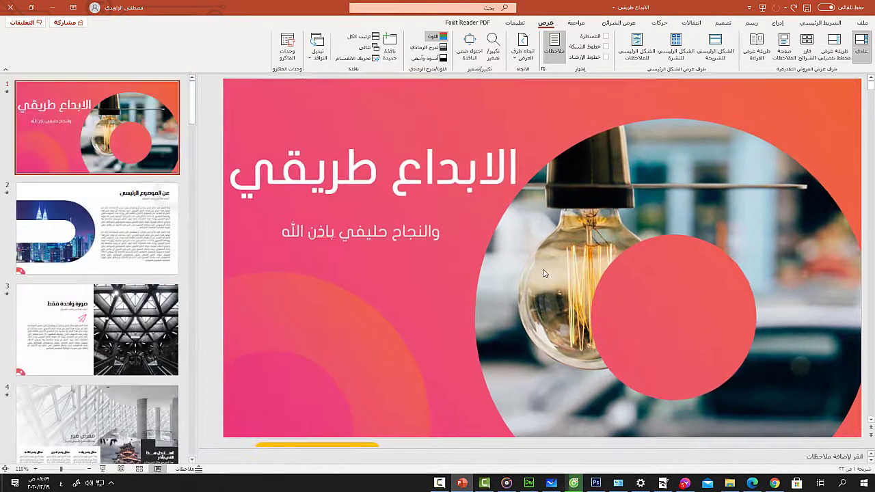
{"action": "left_click", "coordinate": [93, 271]}
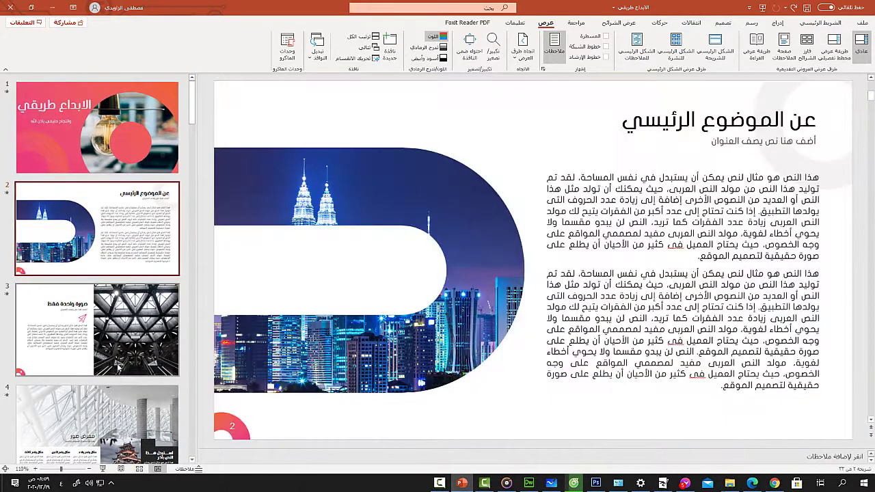
{"action": "left_click", "coordinate": [126, 344]}
{"action": "left_click", "coordinate": [130, 418]}
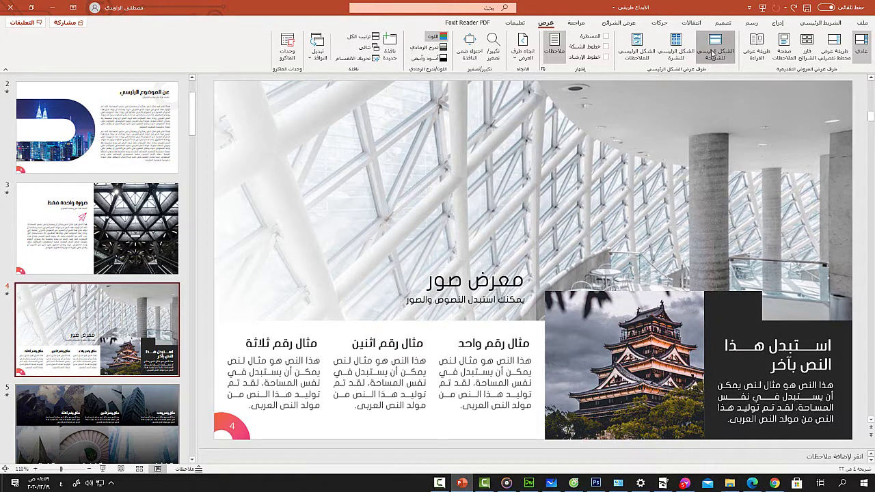
Open and close Slide Master view, then scroll down to slide 6
{"action": "left_click", "coordinate": [715, 46]}
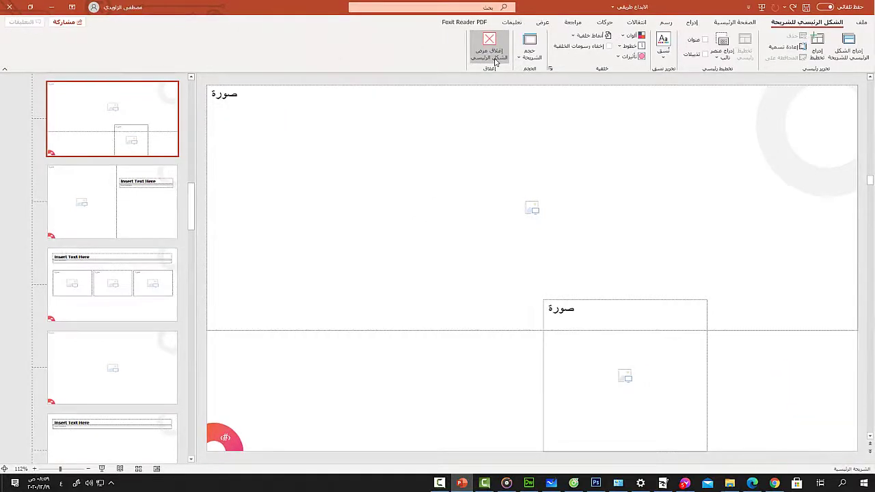
{"action": "left_click", "coordinate": [496, 62]}
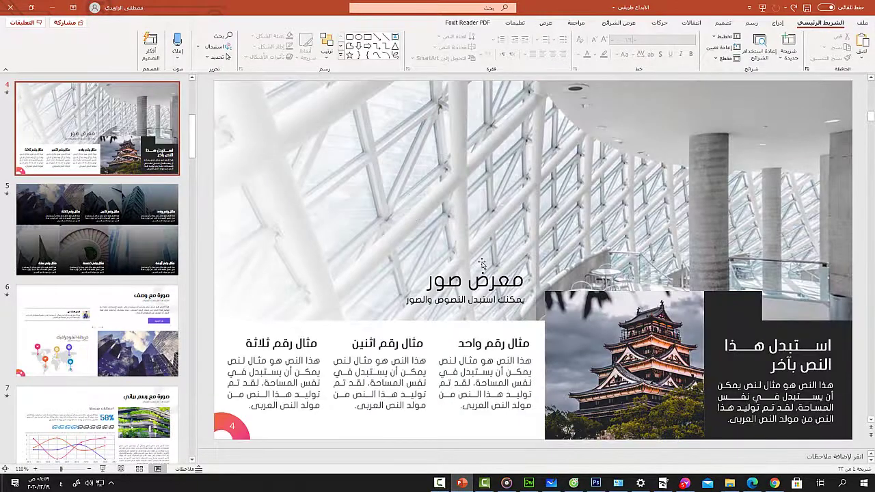
{"action": "scroll", "coordinate": [481, 265], "scroll_direction": "down", "scroll_amount": 2}
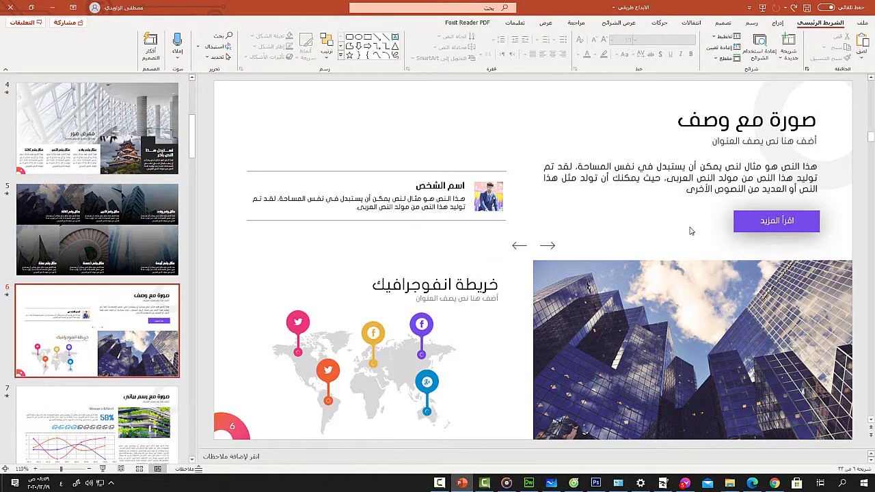
Bring up the View ribbon commands with slide 6 'صورة مع وصف' on screen
{"action": "left_click", "coordinate": [545, 23]}
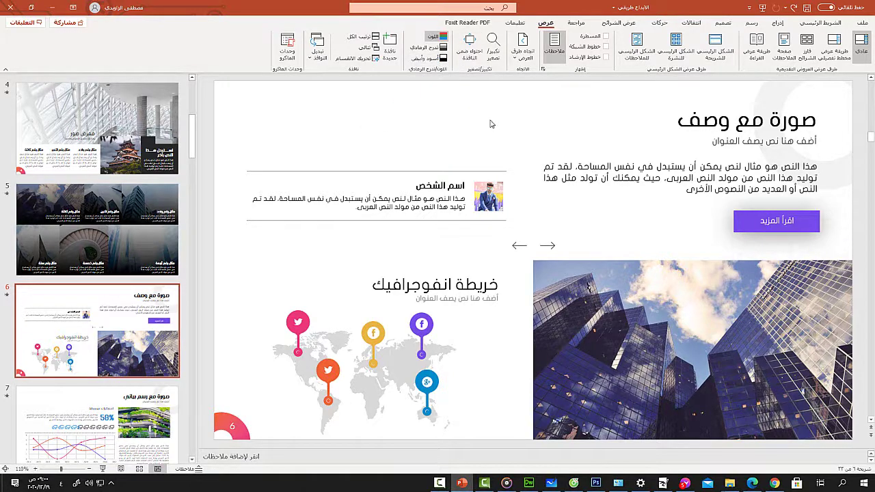
Switch the presentation to Grayscale view and page through slides 1 and 2
{"action": "left_click", "coordinate": [427, 47]}
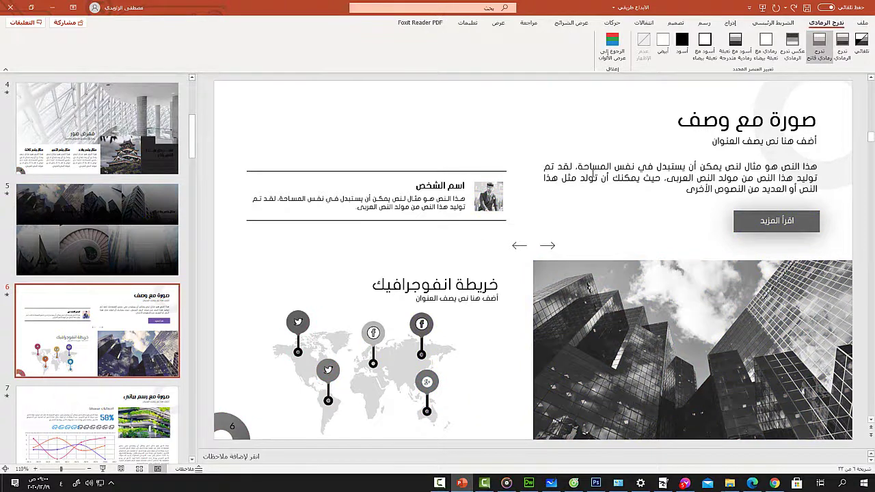
{"action": "scroll", "coordinate": [86, 216], "scroll_direction": "up", "scroll_amount": 2}
{"action": "scroll", "coordinate": [87, 215], "scroll_direction": "up", "scroll_amount": 3}
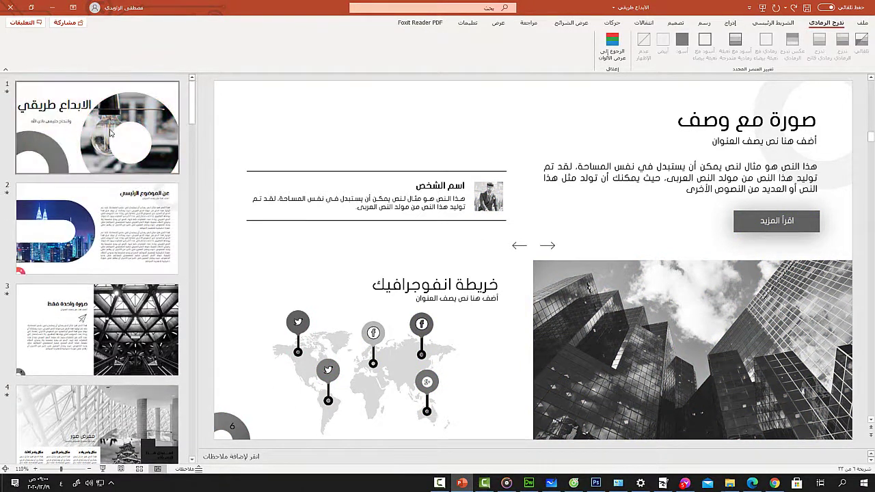
{"action": "left_click", "coordinate": [159, 137]}
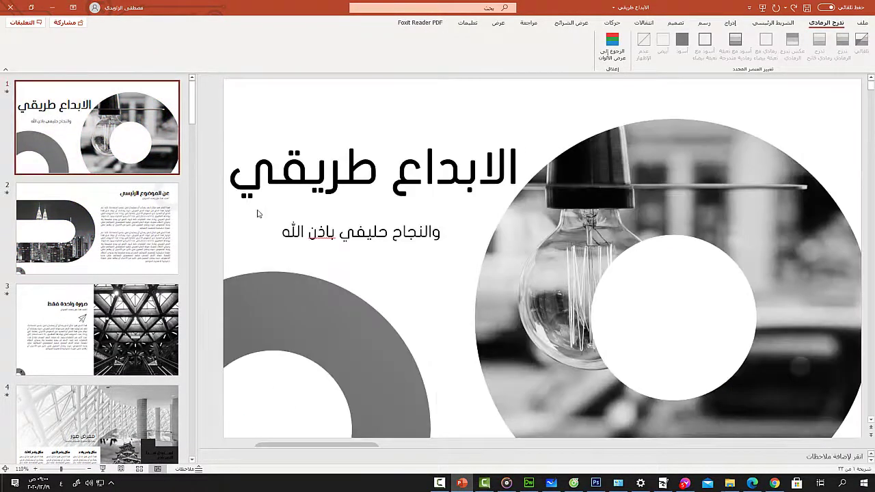
{"action": "left_click", "coordinate": [129, 267]}
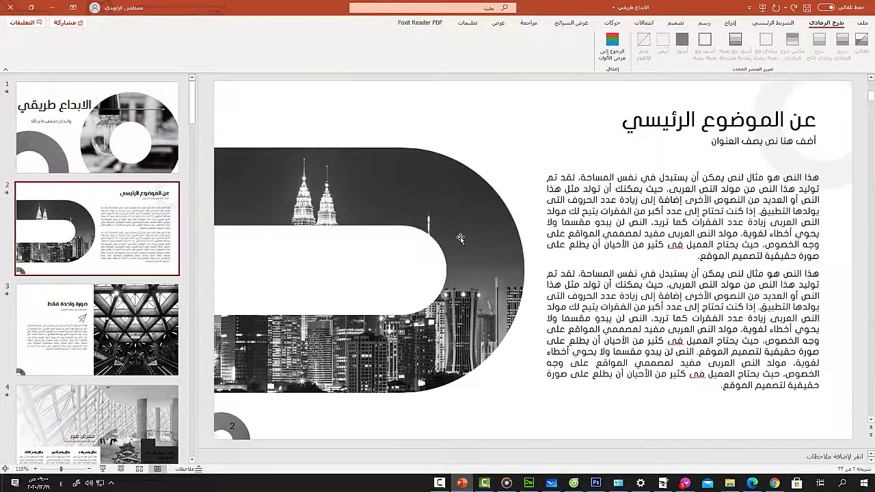
Set slide 3's title to the plain Grayscale setting
{"action": "key", "text": "Down"}
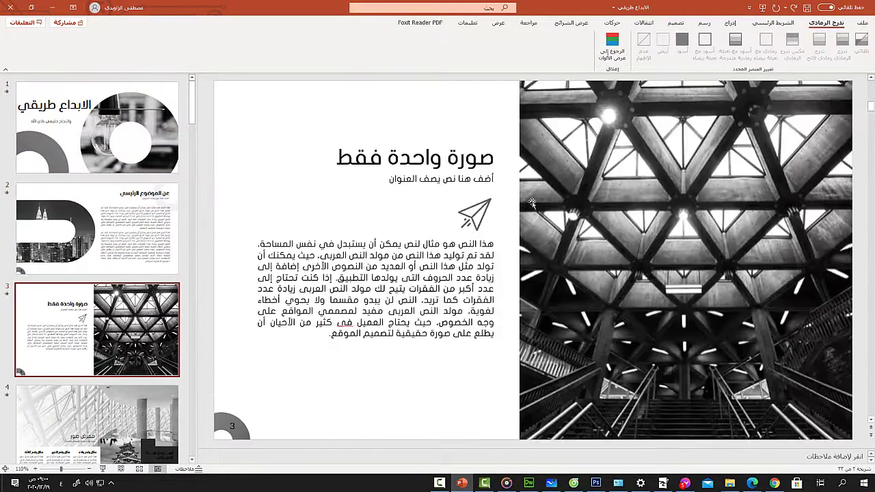
{"action": "left_click", "coordinate": [424, 157]}
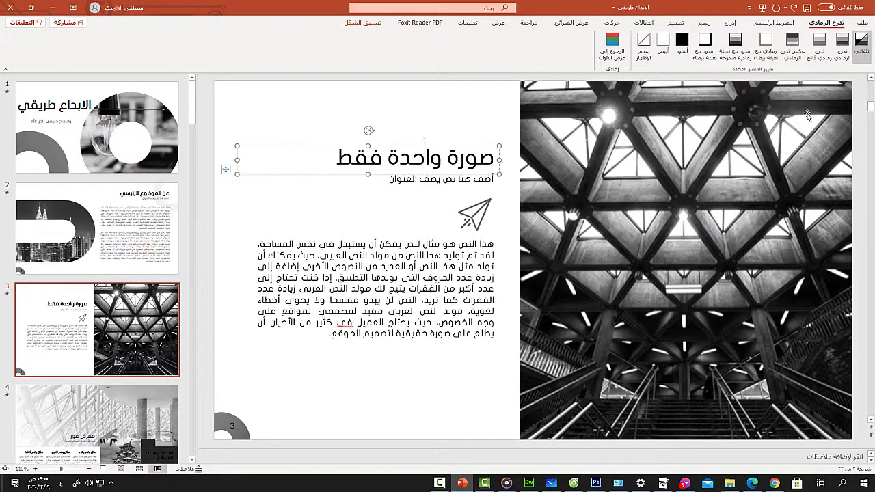
{"action": "left_click", "coordinate": [841, 56]}
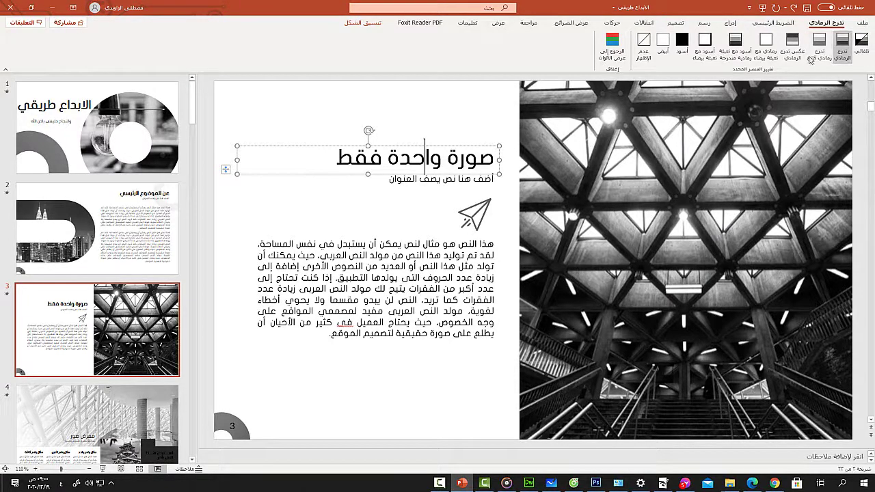
Make slide 3's title Light Grayscale and slide 4's large photo Inverse Grayscale
{"action": "left_click", "coordinate": [820, 56]}
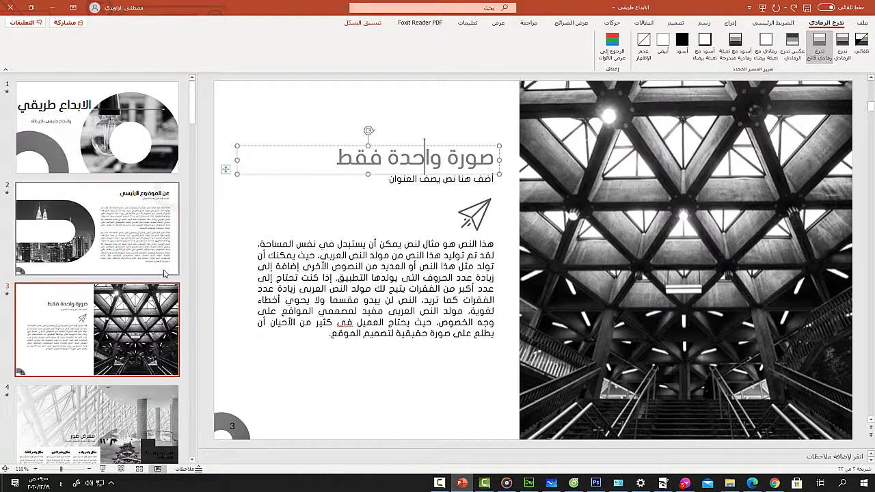
{"action": "left_click", "coordinate": [96, 229]}
{"action": "left_click", "coordinate": [95, 420]}
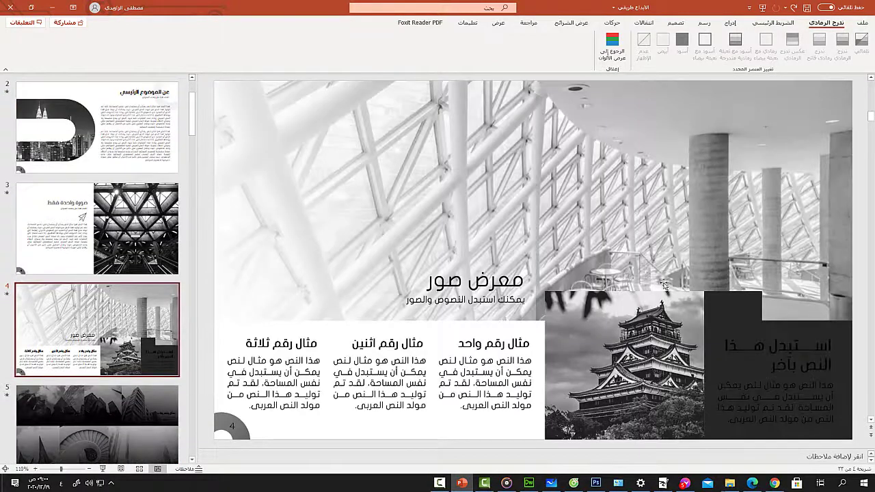
{"action": "left_click", "coordinate": [596, 222]}
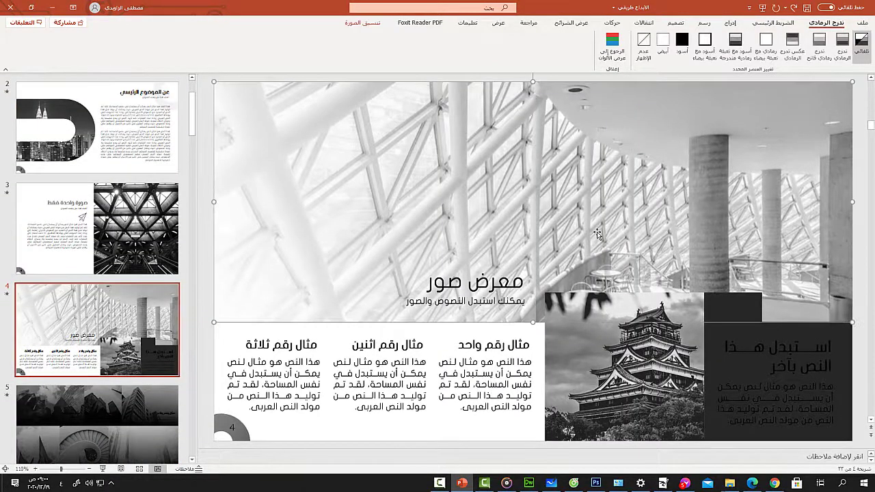
{"action": "left_click", "coordinate": [796, 57]}
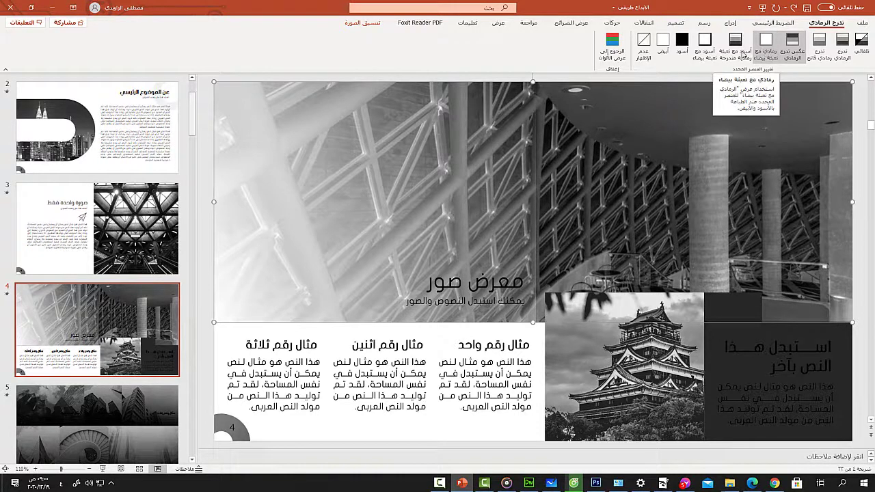
Render slide 2's subtitle as Grayscale with White Fill
{"action": "left_click", "coordinate": [110, 143]}
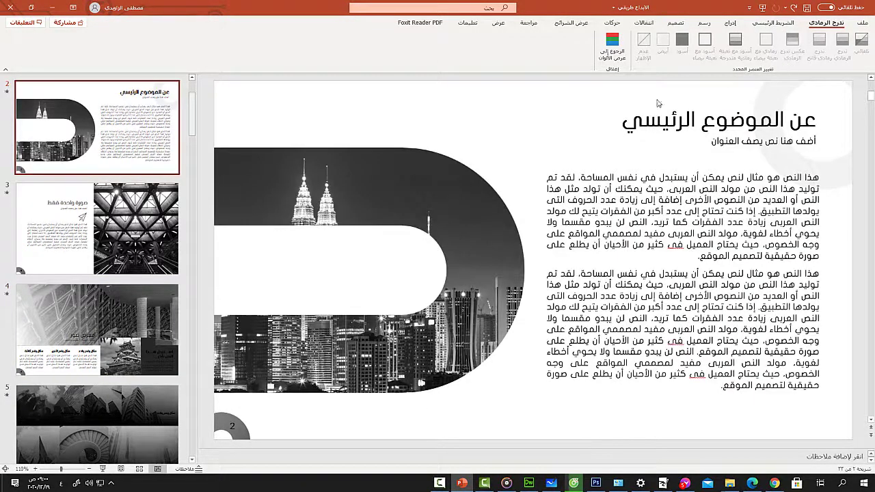
{"action": "left_click", "coordinate": [635, 145]}
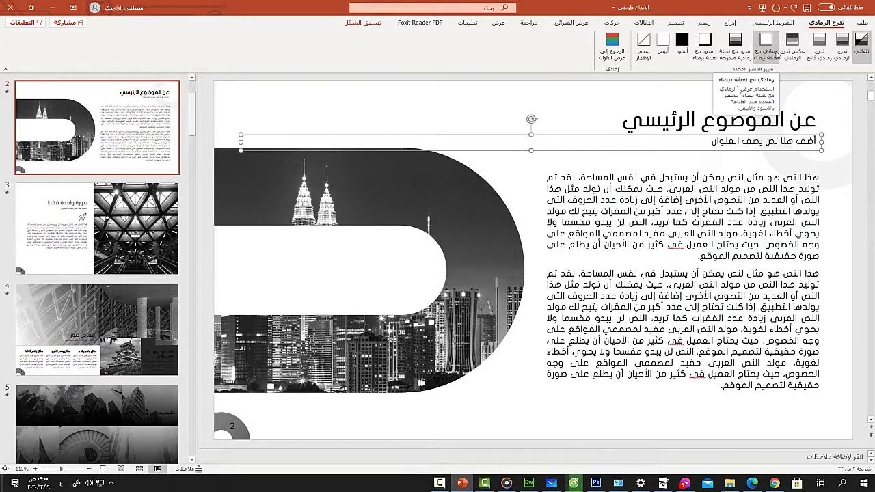
{"action": "left_click", "coordinate": [766, 51]}
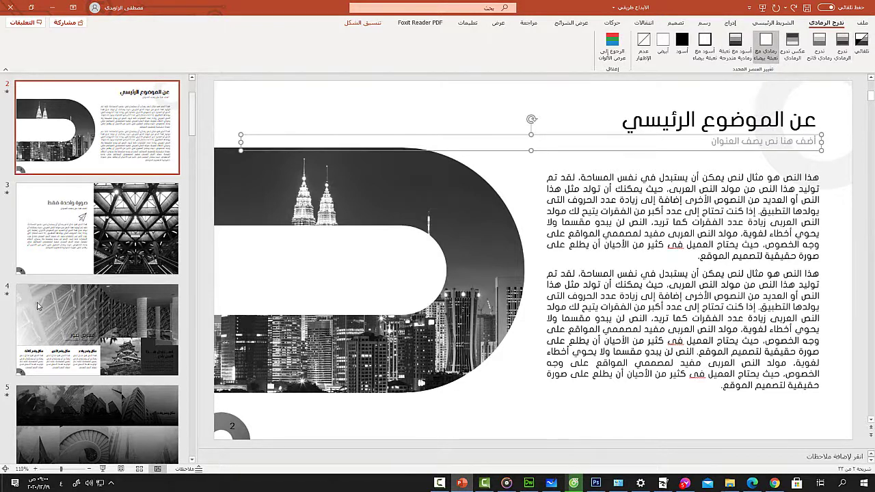
Set slide 7's title to Black with White Fill after trying Black with Grayscale Fill
{"action": "scroll", "coordinate": [68, 308], "scroll_direction": "down", "scroll_amount": 3}
{"action": "left_click", "coordinate": [123, 315]}
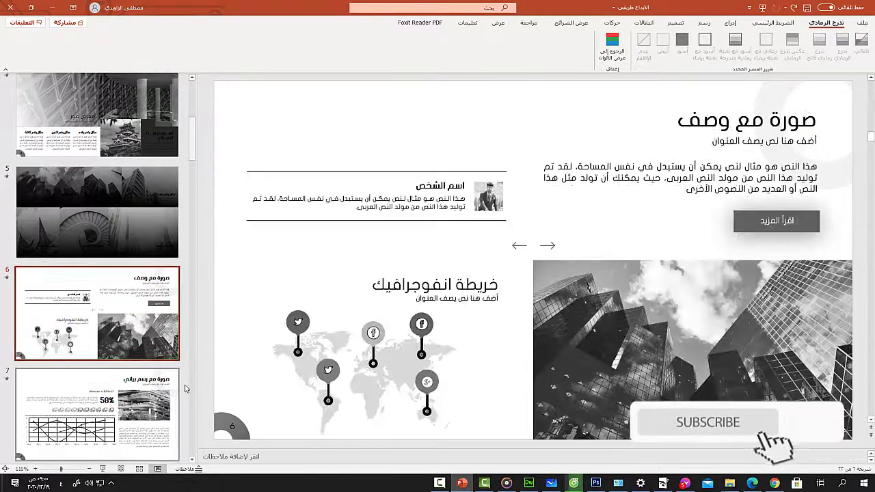
{"action": "left_click", "coordinate": [175, 390]}
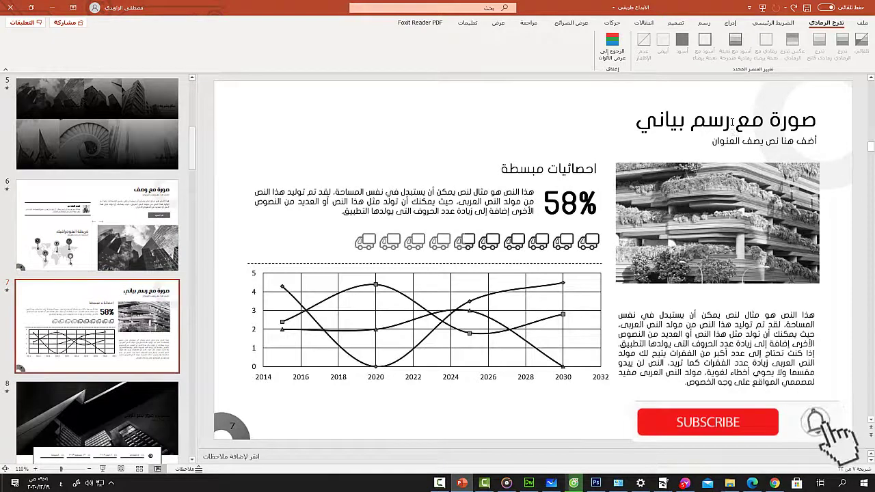
{"action": "left_click", "coordinate": [731, 121]}
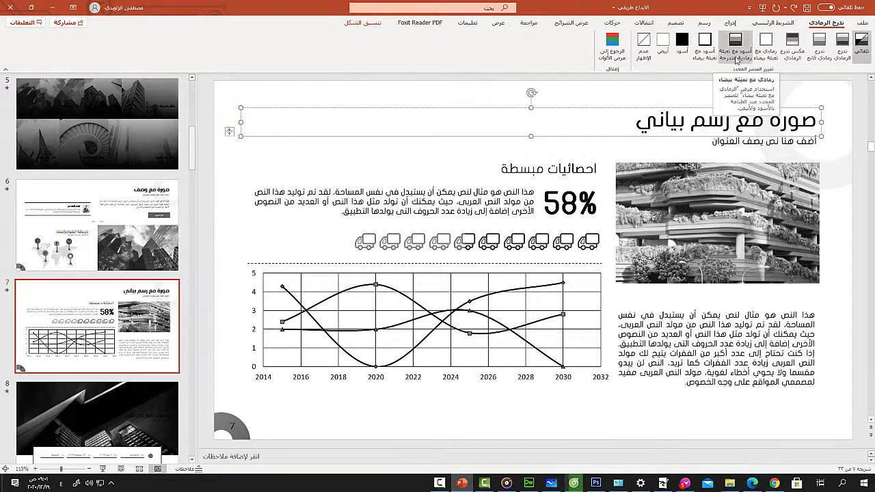
{"action": "left_click", "coordinate": [735, 38]}
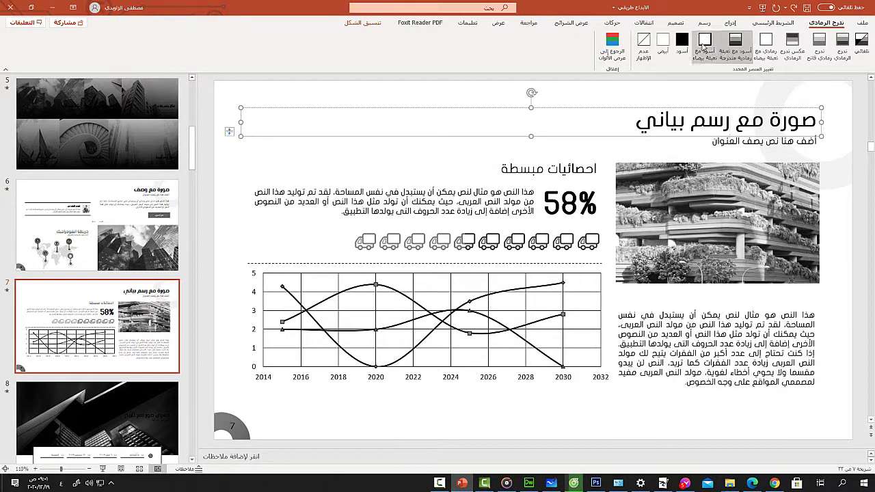
{"action": "left_click", "coordinate": [704, 43]}
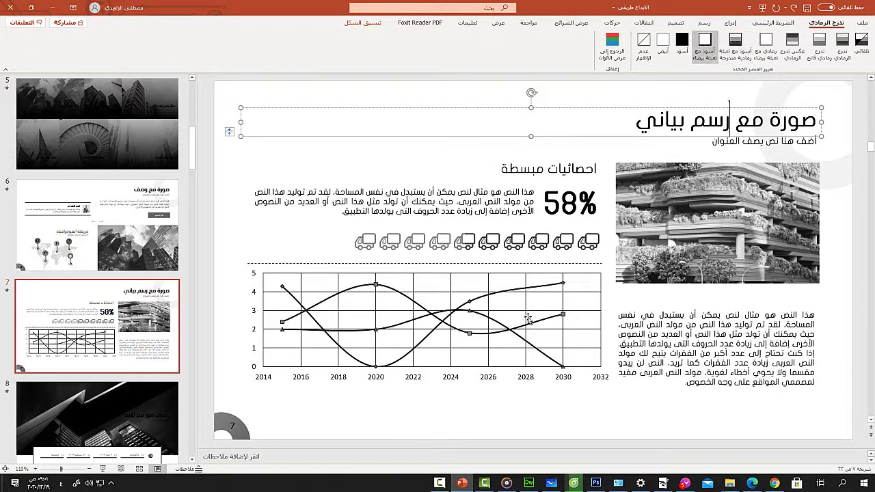
{"action": "scroll", "coordinate": [163, 403], "scroll_direction": "up", "scroll_amount": 2}
On slide 6, select the line under the title and try Black with White Fill, White and Black
{"action": "left_click", "coordinate": [125, 291]}
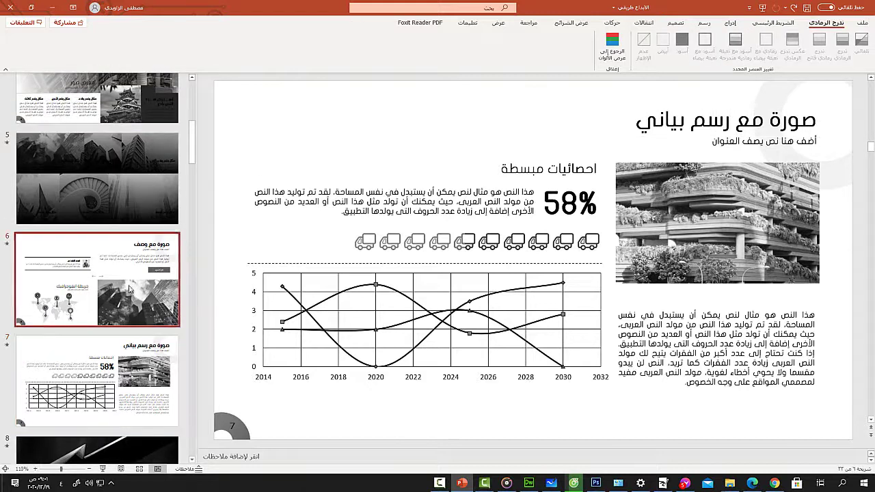
{"action": "left_click", "coordinate": [670, 151]}
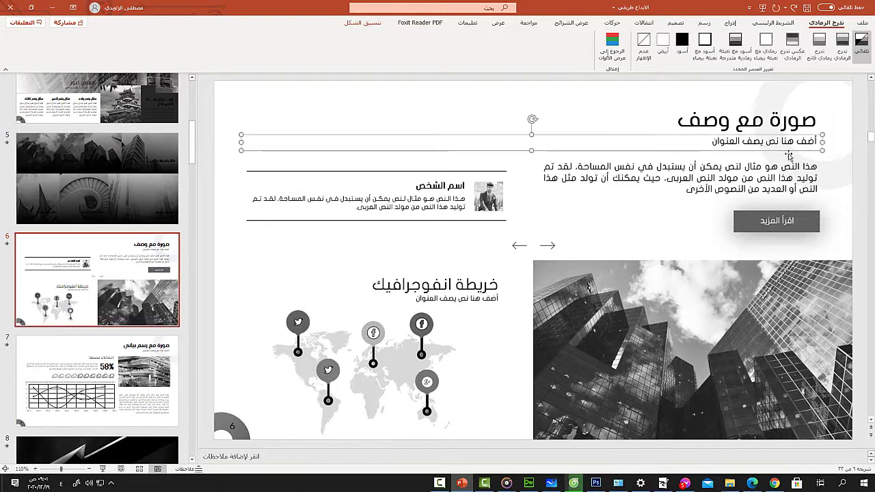
{"action": "scroll", "coordinate": [516, 284], "scroll_direction": "down", "scroll_amount": 2}
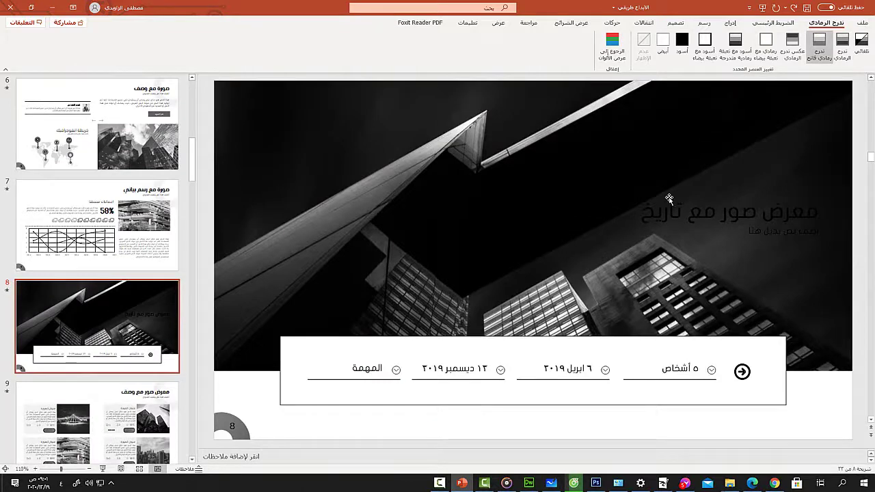
{"action": "scroll", "coordinate": [669, 198], "scroll_direction": "up", "scroll_amount": 2}
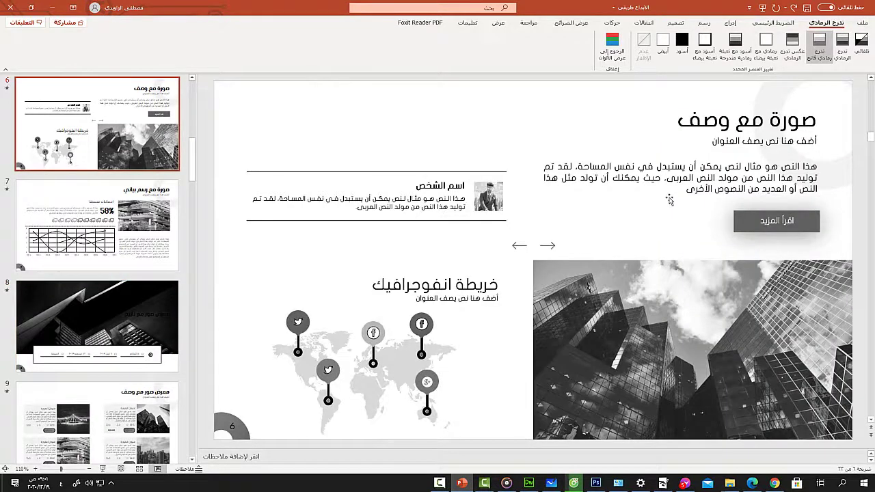
{"action": "left_click", "coordinate": [707, 47]}
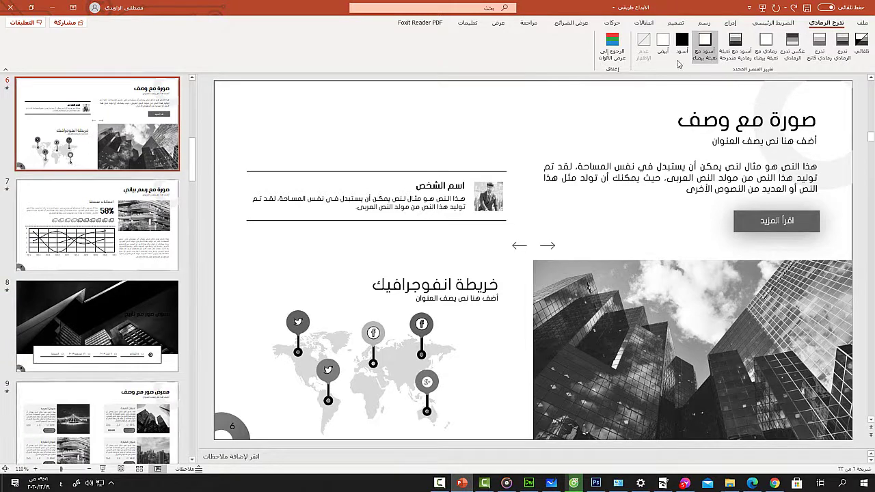
{"action": "left_click", "coordinate": [662, 45]}
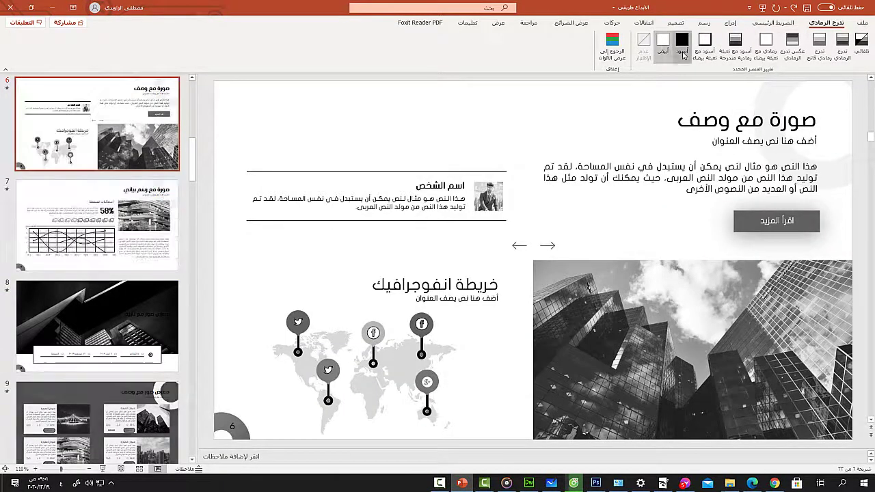
{"action": "left_click", "coordinate": [682, 46]}
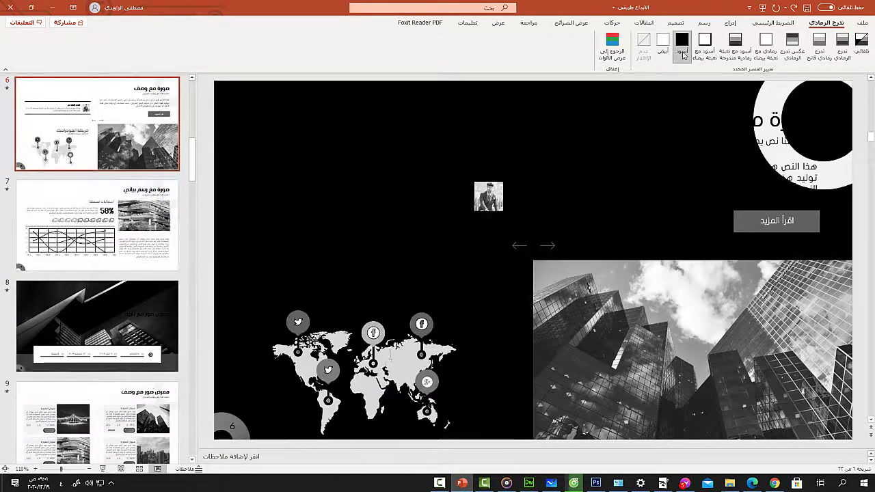
{"action": "left_click", "coordinate": [711, 48]}
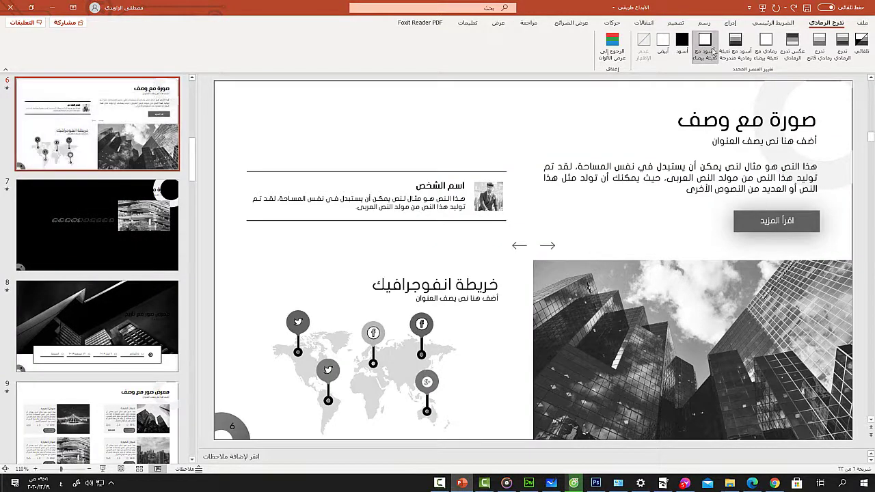
Try Black with Gray Fill, Inverse and Light Grayscale, settling on Grayscale with White Fill
{"action": "left_click", "coordinate": [735, 48]}
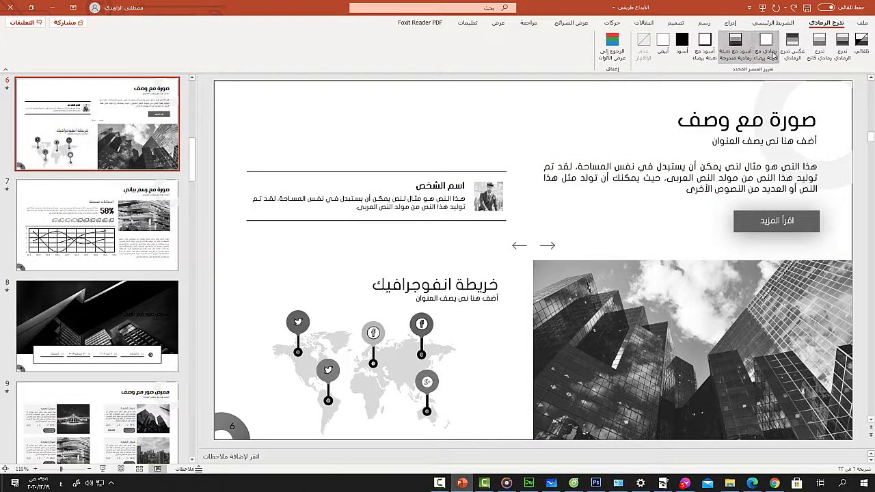
{"action": "left_click", "coordinate": [792, 46]}
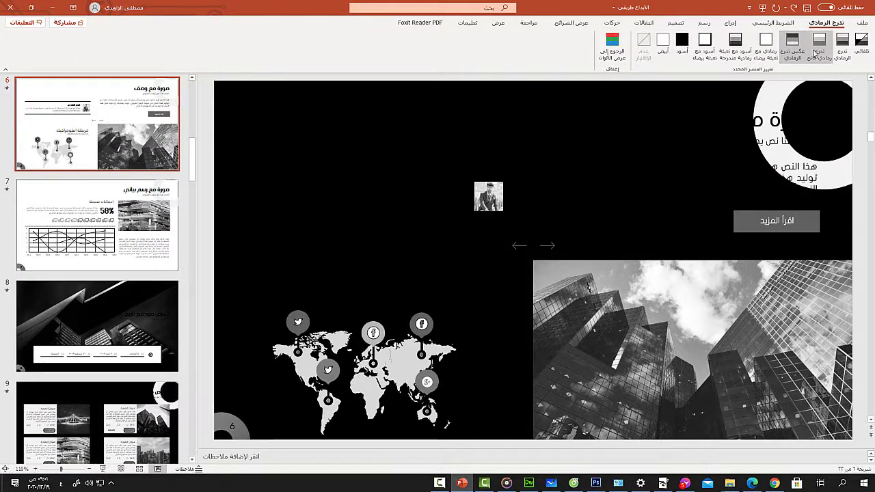
{"action": "left_click", "coordinate": [816, 51]}
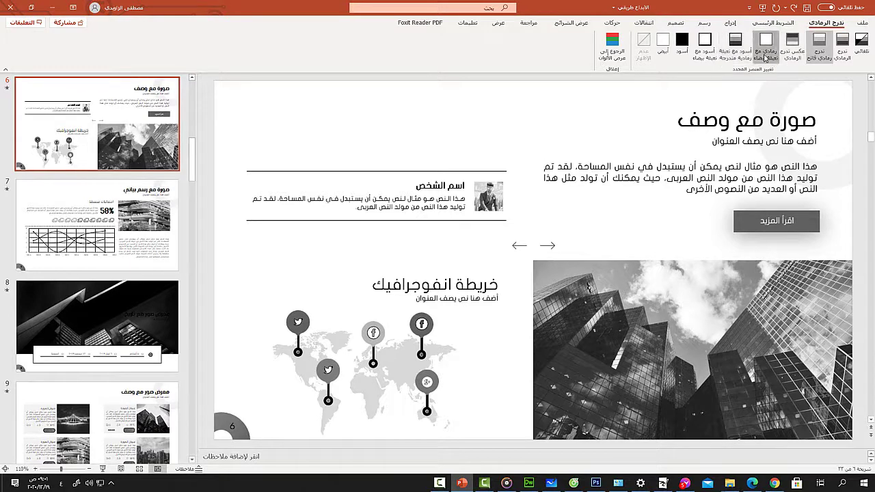
{"action": "left_click", "coordinate": [765, 57]}
{"action": "scroll", "coordinate": [97, 267], "scroll_direction": "up", "scroll_amount": 8}
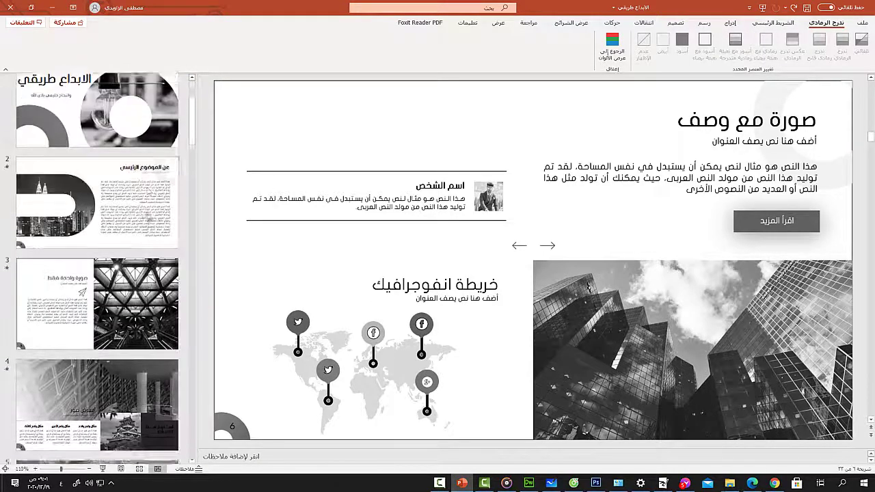
Show slide 1's light bulb picture in Light Grayscale, then deselect it
{"action": "scroll", "coordinate": [97, 267], "scroll_direction": "up", "scroll_amount": 1}
{"action": "left_click", "coordinate": [97, 126]}
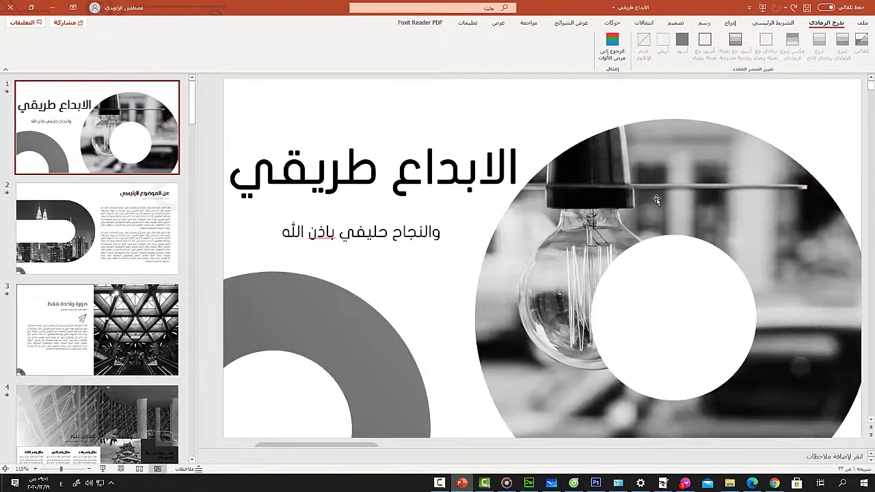
{"action": "left_click", "coordinate": [708, 132]}
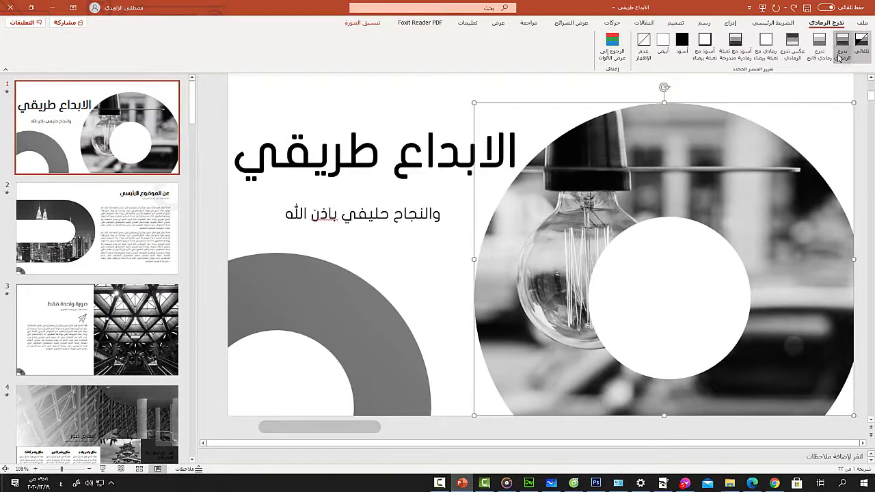
{"action": "left_click", "coordinate": [819, 48]}
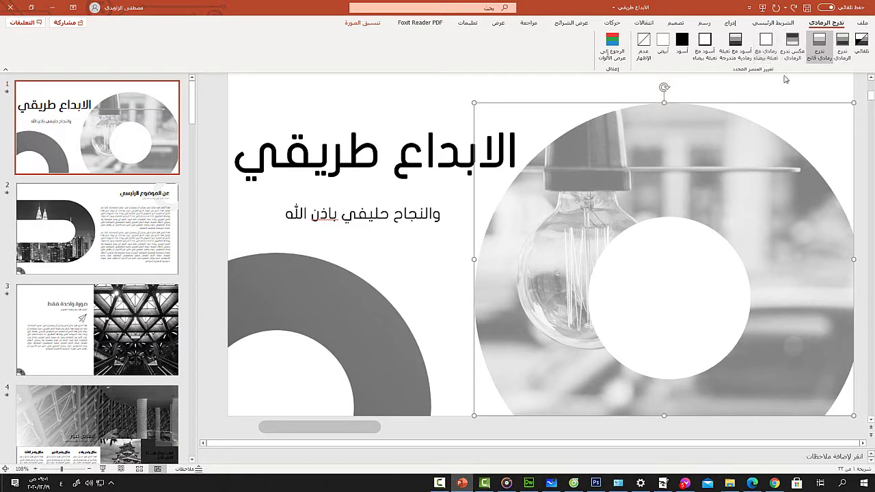
{"action": "key", "text": "Escape"}
Cycle slide 1 through the other grayscale options, ending on Grayscale with White Fill
{"action": "left_click", "coordinate": [791, 53]}
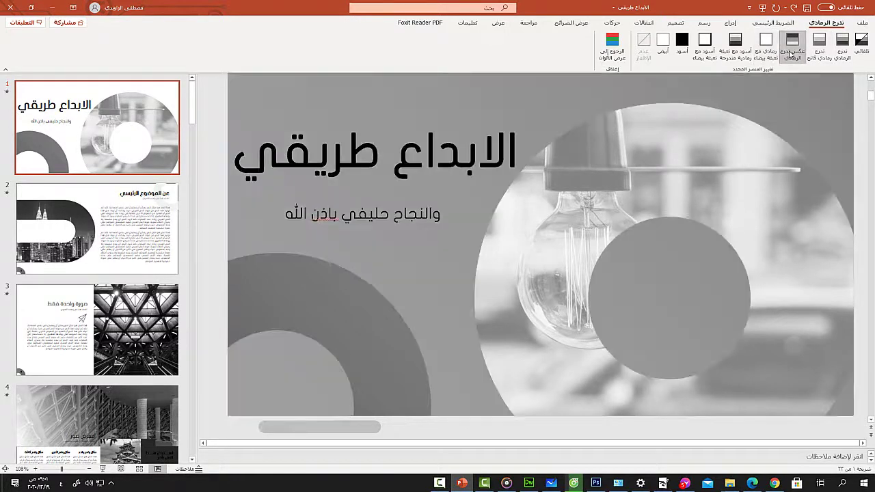
{"action": "left_click", "coordinate": [761, 45]}
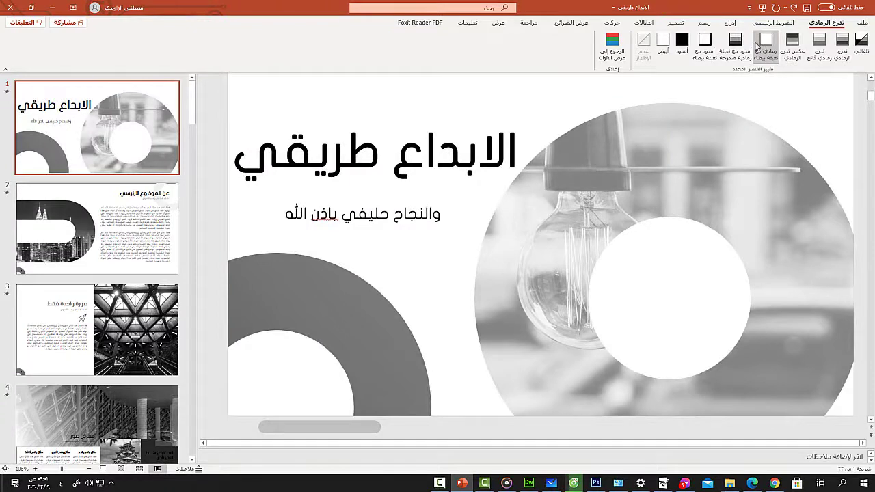
{"action": "left_click", "coordinate": [743, 46]}
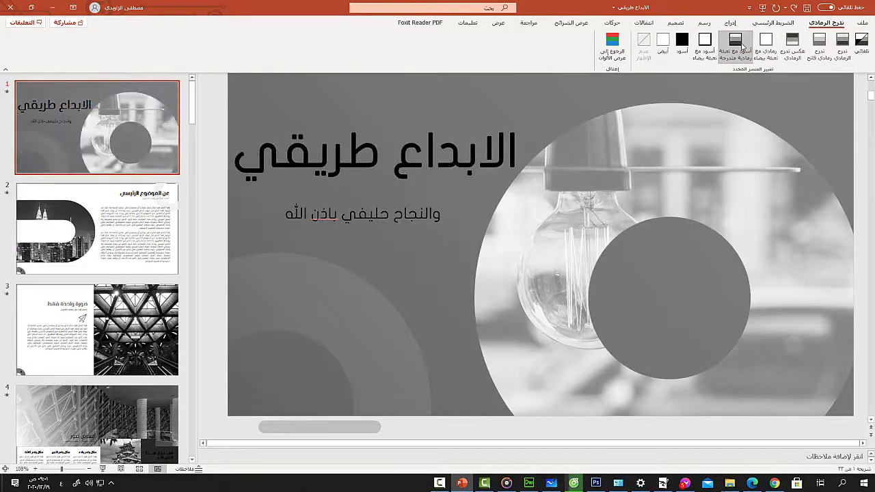
{"action": "left_click", "coordinate": [700, 45]}
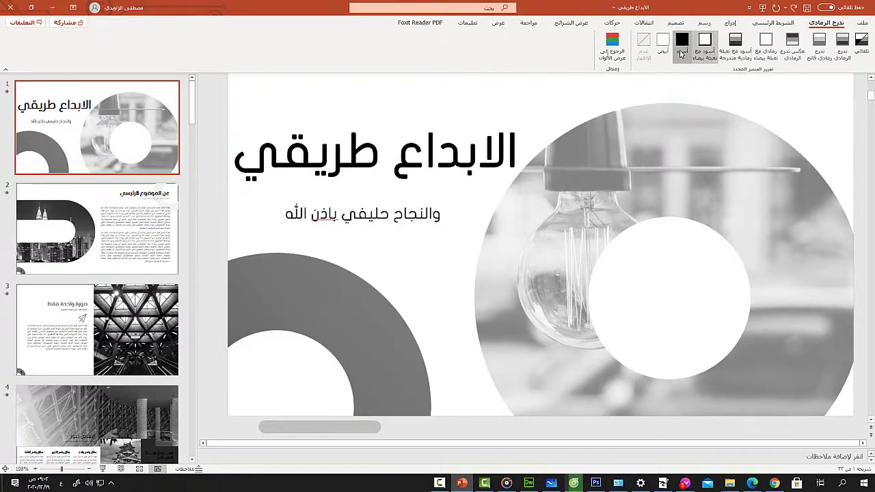
{"action": "left_click", "coordinate": [681, 53]}
{"action": "left_click", "coordinate": [667, 52]}
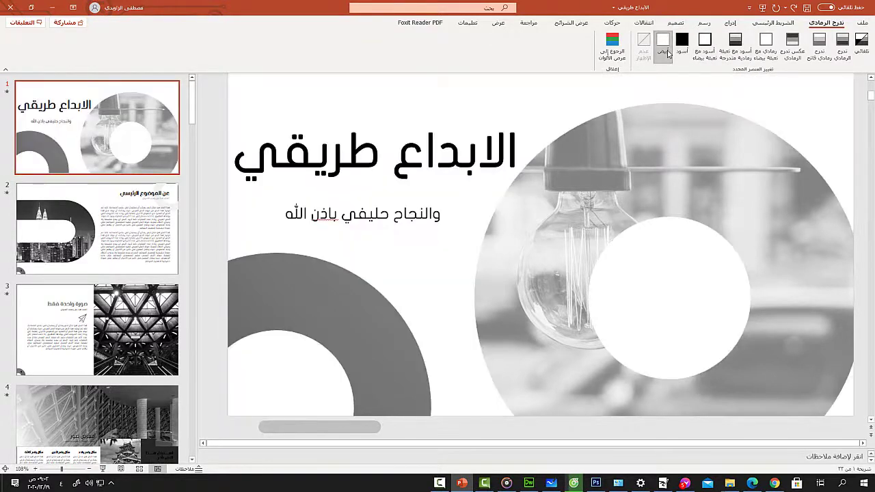
{"action": "left_click", "coordinate": [683, 45]}
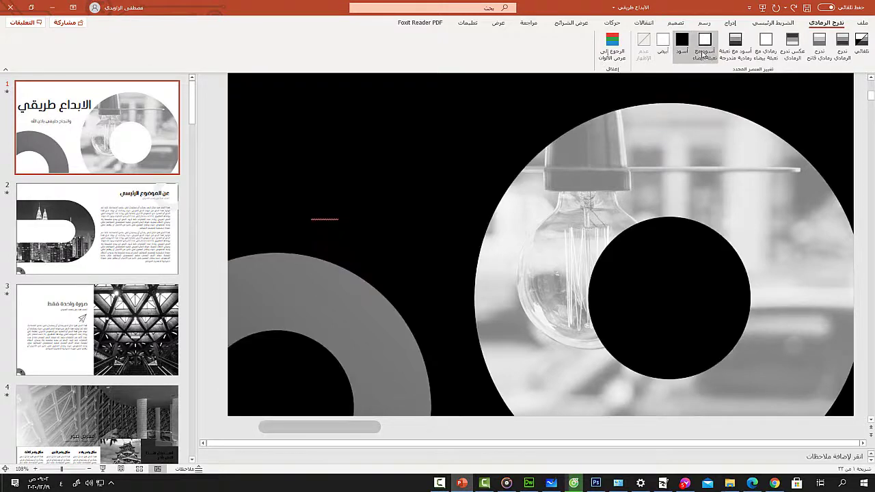
{"action": "left_click", "coordinate": [703, 53]}
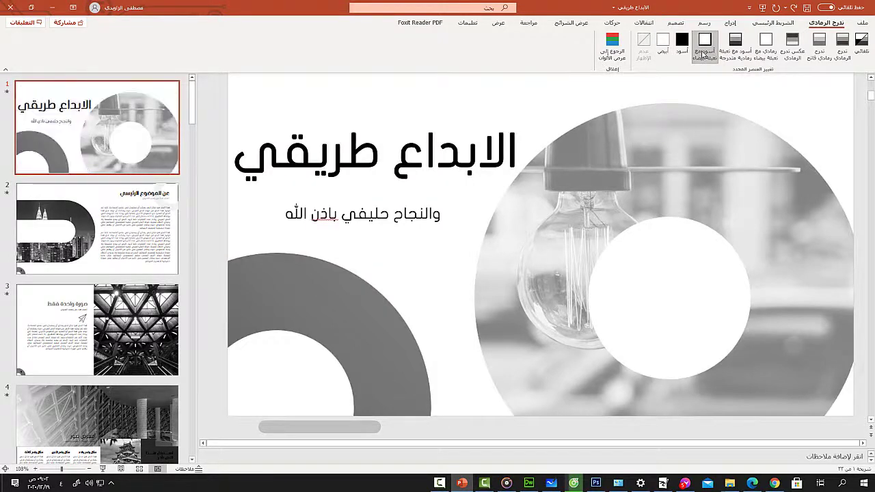
{"action": "left_click", "coordinate": [736, 45]}
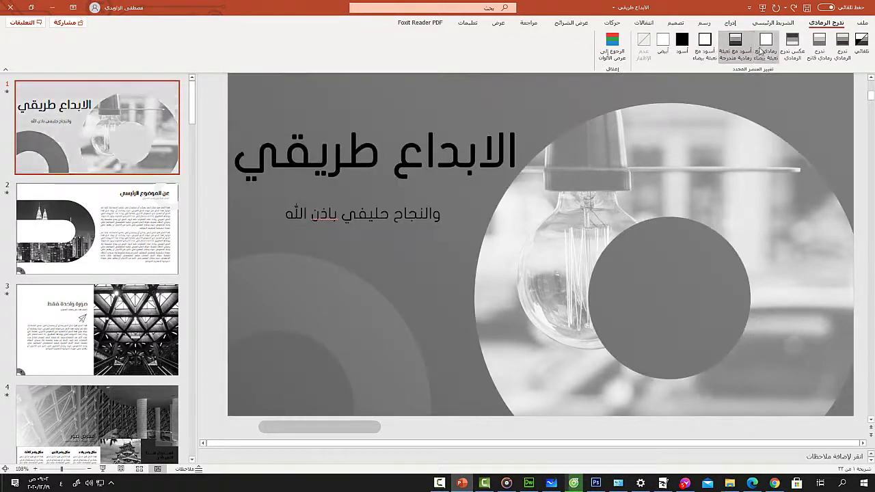
{"action": "left_click", "coordinate": [761, 49]}
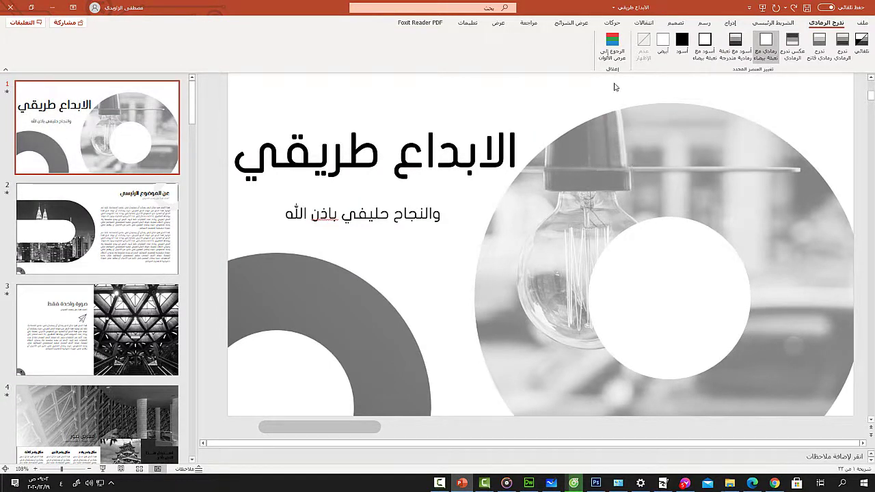
Return to full colour, move to slide 4, and turn on the Ruler from the View tab
{"action": "left_click", "coordinate": [614, 53]}
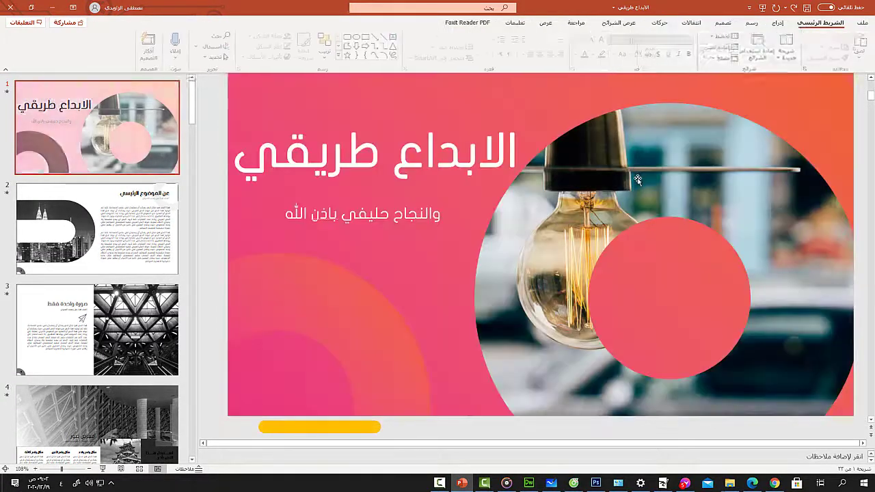
{"action": "left_click", "coordinate": [76, 247]}
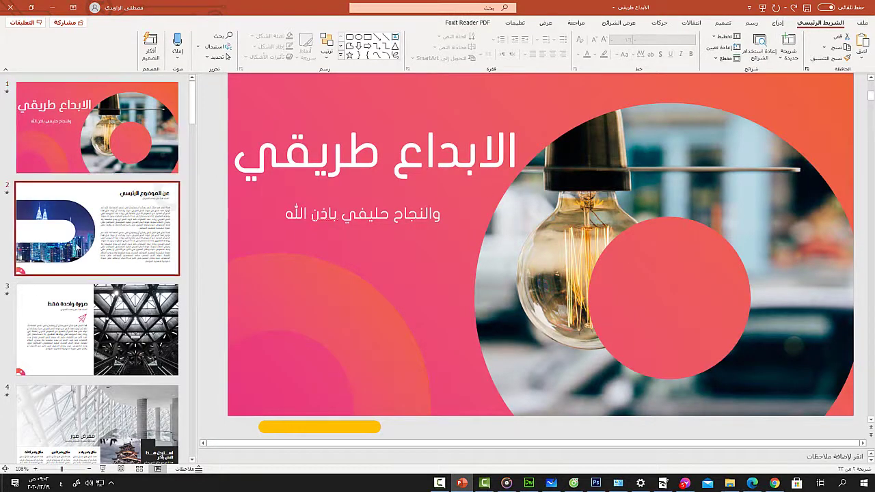
{"action": "left_click", "coordinate": [125, 309]}
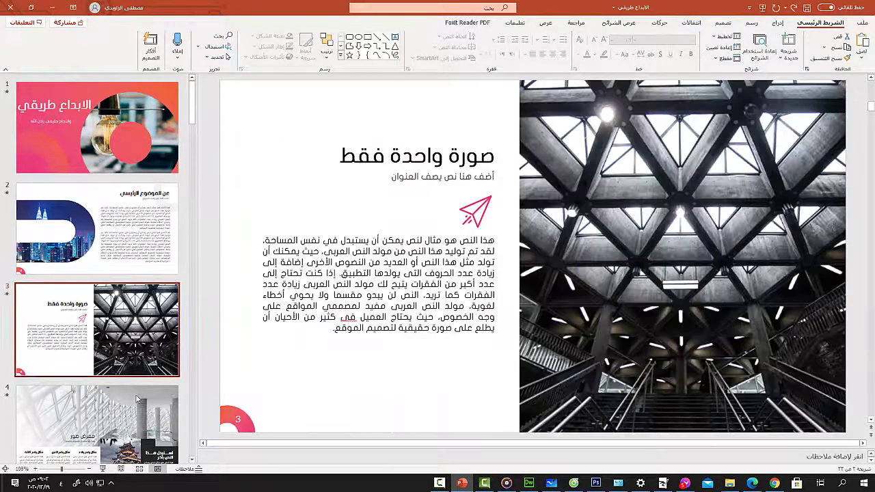
{"action": "left_click", "coordinate": [137, 398]}
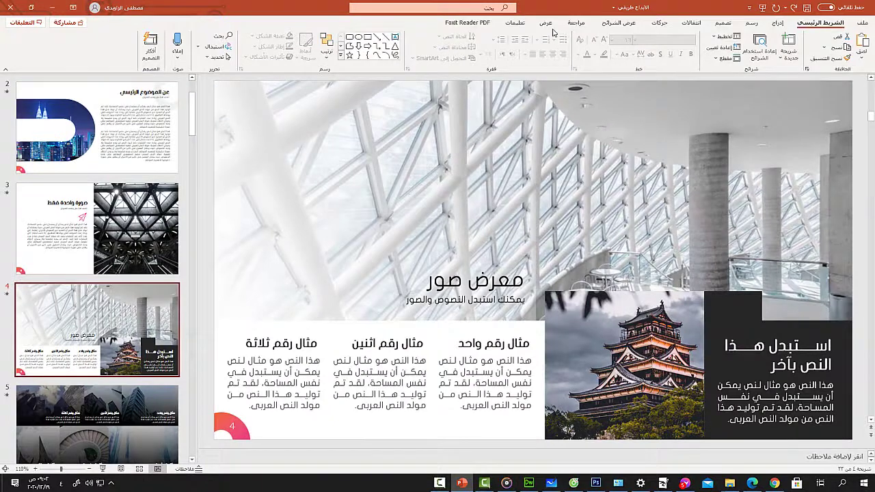
{"action": "left_click", "coordinate": [546, 23]}
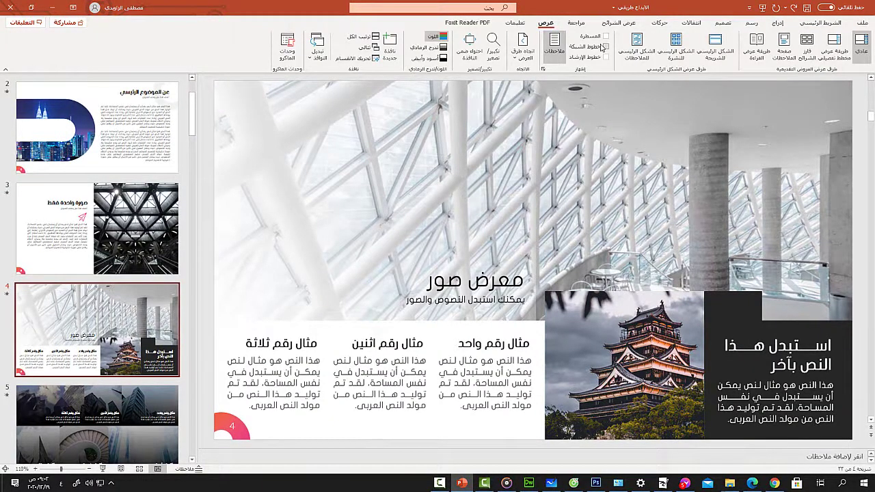
{"action": "left_click", "coordinate": [604, 36]}
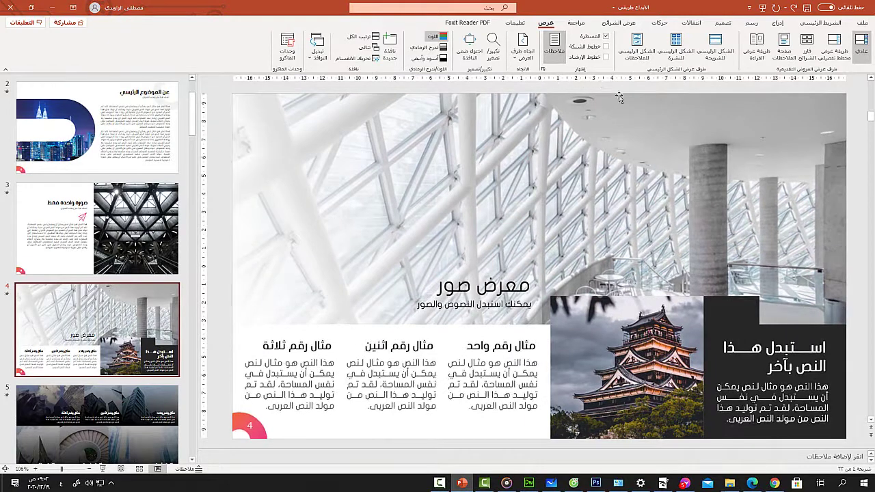